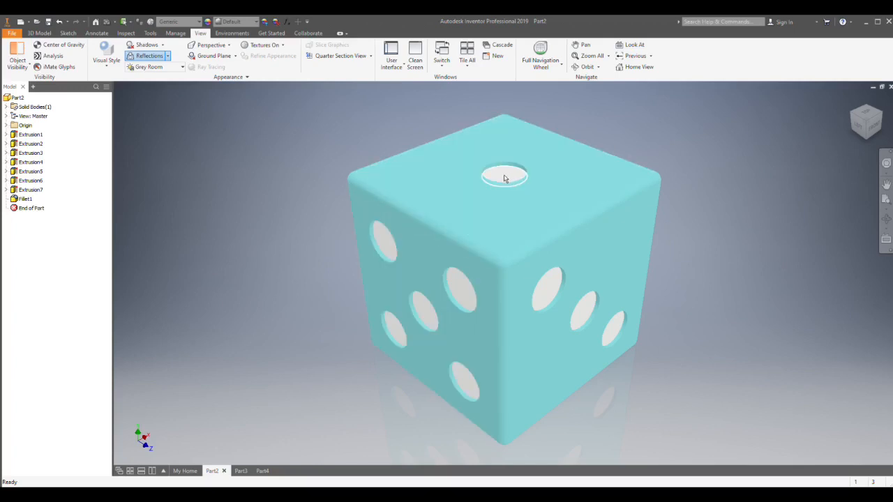
Step: Examine the pips on the finished dice from its different sides
{"action": "left_click", "coordinate": [881, 113]}
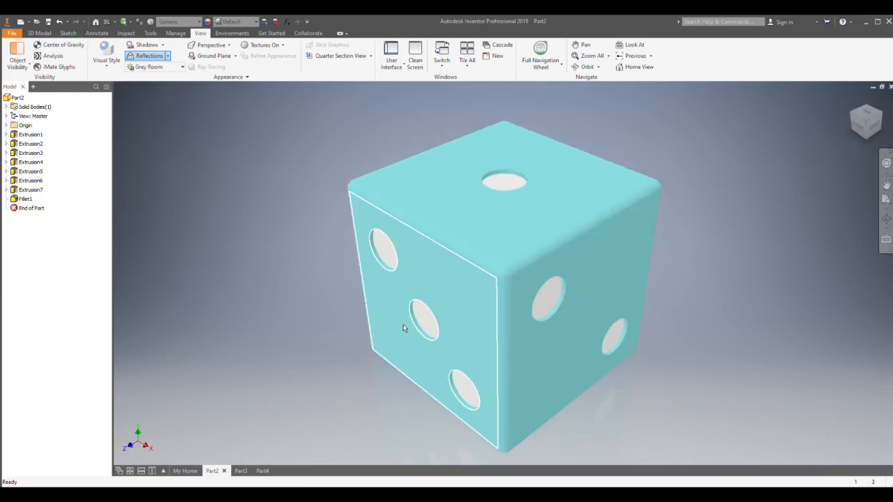
{"action": "left_click", "coordinate": [855, 117]}
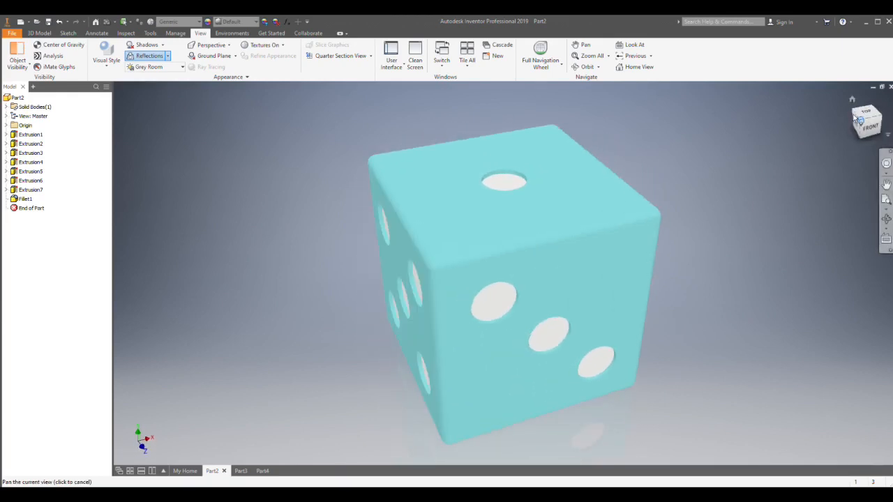
{"action": "middle_click_drag", "start_coordinate": [504, 273], "coordinate": [530, 279], "text": "shift"}
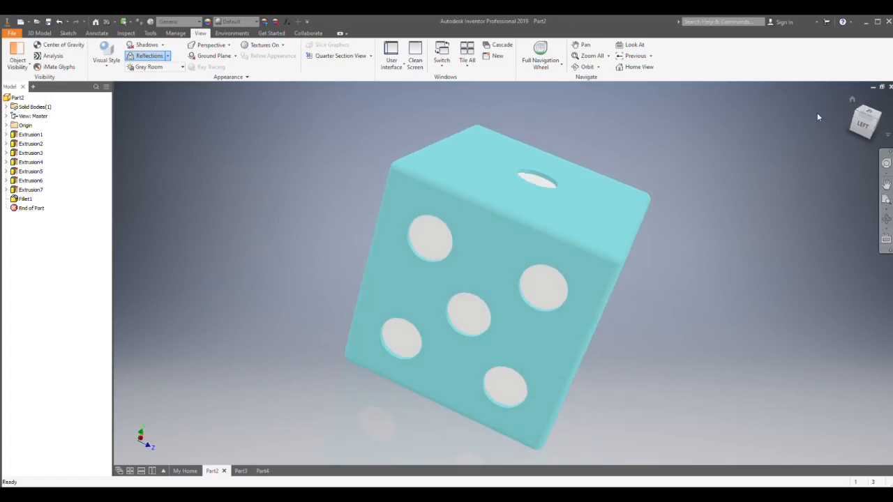
{"action": "left_click", "coordinate": [851, 132]}
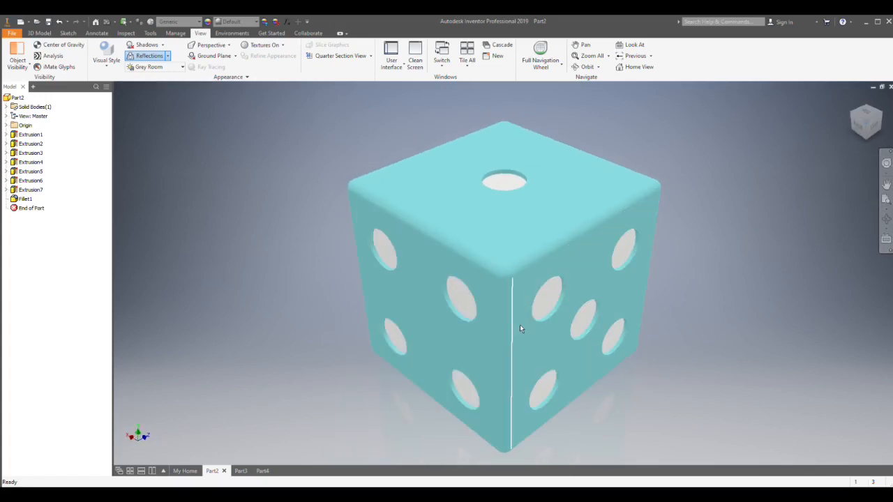
{"action": "mouse_move", "coordinate": [864, 124]}
{"action": "middle_mouse_down", "text": "shift"}
{"action": "mouse_move", "coordinate": [868, 111]}
{"action": "mouse_move", "coordinate": [869, 123]}
{"action": "middle_mouse_up", "text": "shift"}
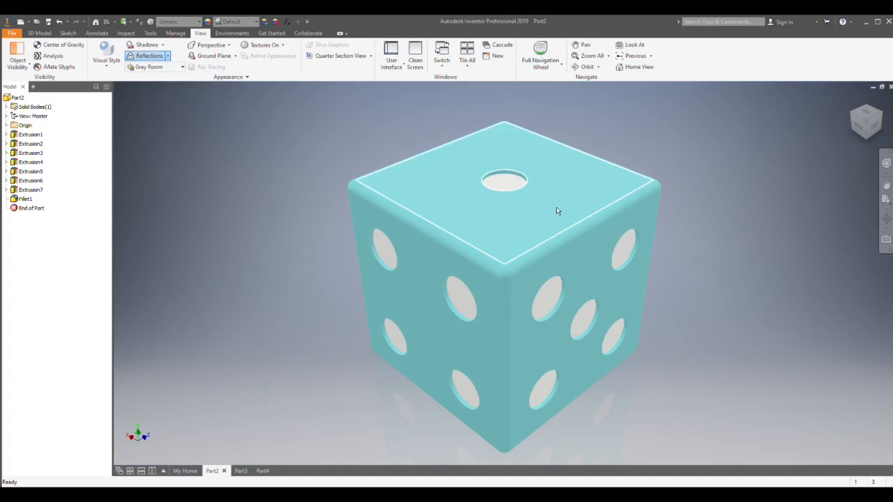
Step: Switch to the empty Part4 document
{"action": "left_click", "coordinate": [263, 471]}
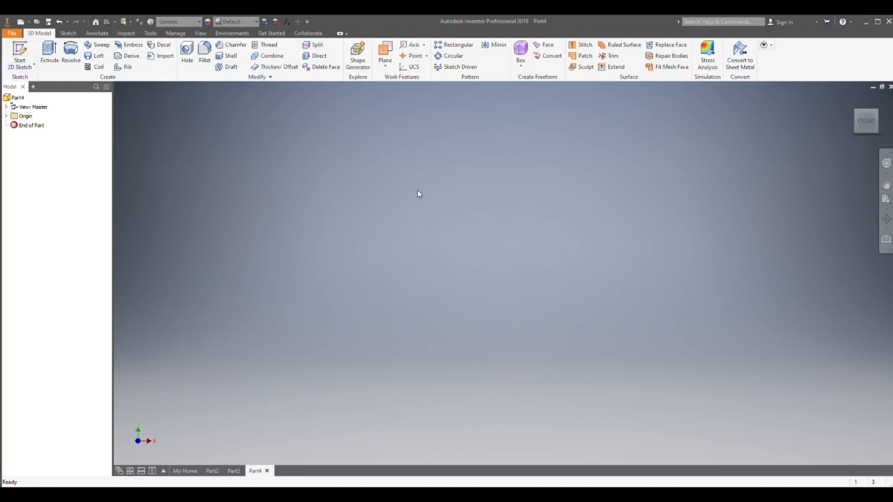
{"action": "left_click", "coordinate": [20, 56]}
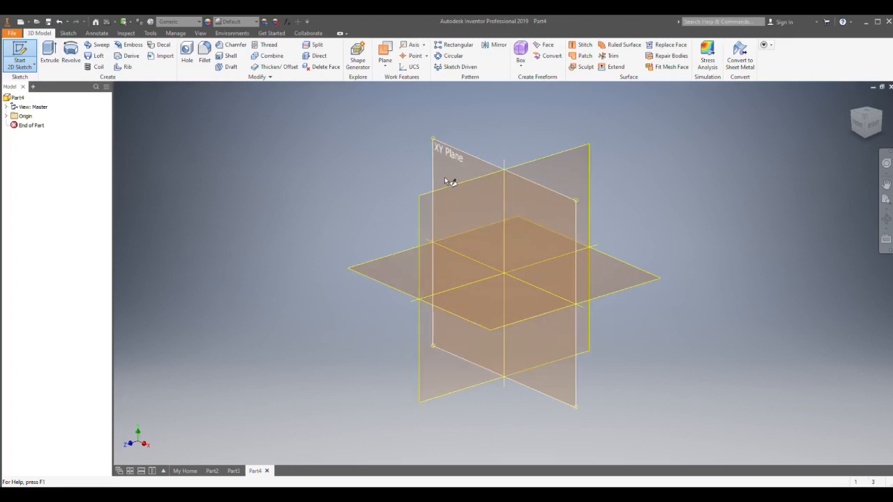
{"action": "left_click", "coordinate": [484, 320]}
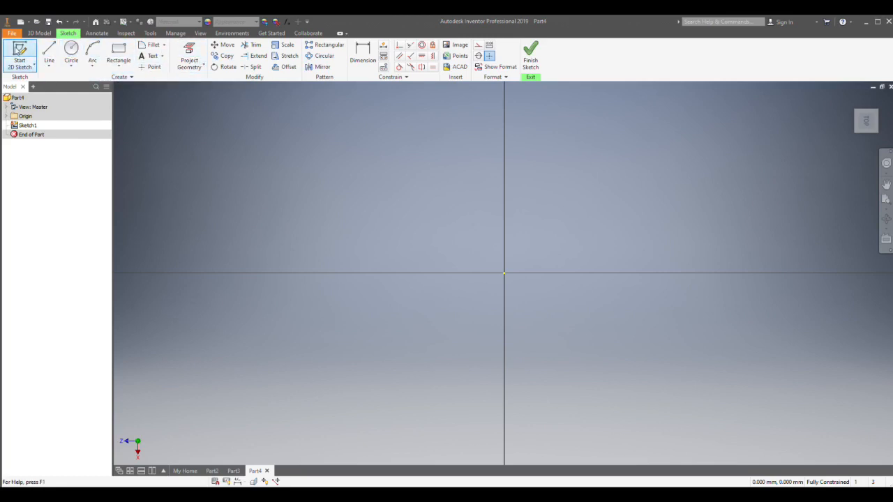
{"action": "left_click", "coordinate": [31, 51]}
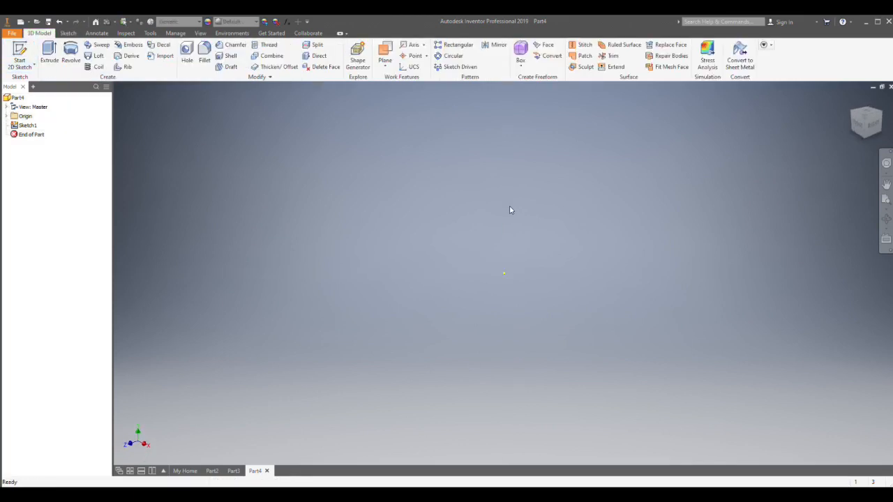
{"action": "key", "text": "s"}
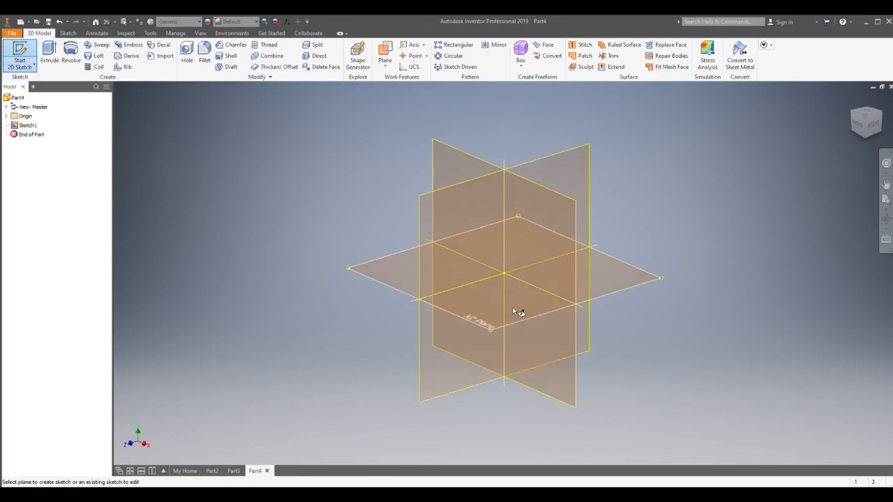
{"action": "left_click", "coordinate": [513, 308]}
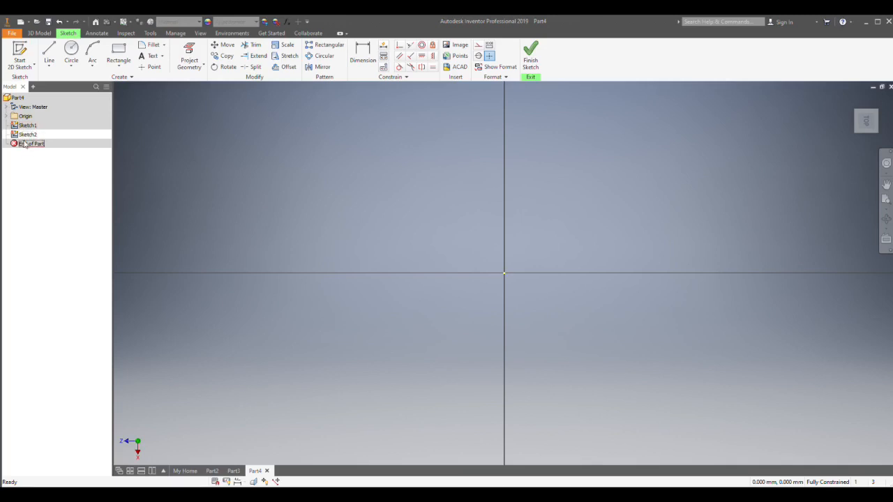
{"action": "left_click", "coordinate": [59, 22]}
{"action": "left_click", "coordinate": [59, 23]}
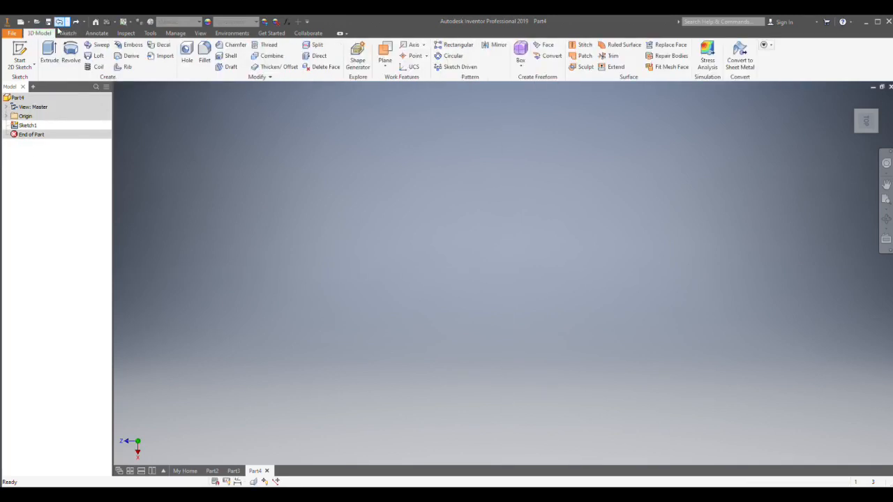
{"action": "left_click", "coordinate": [60, 23]}
{"action": "left_click", "coordinate": [76, 22]}
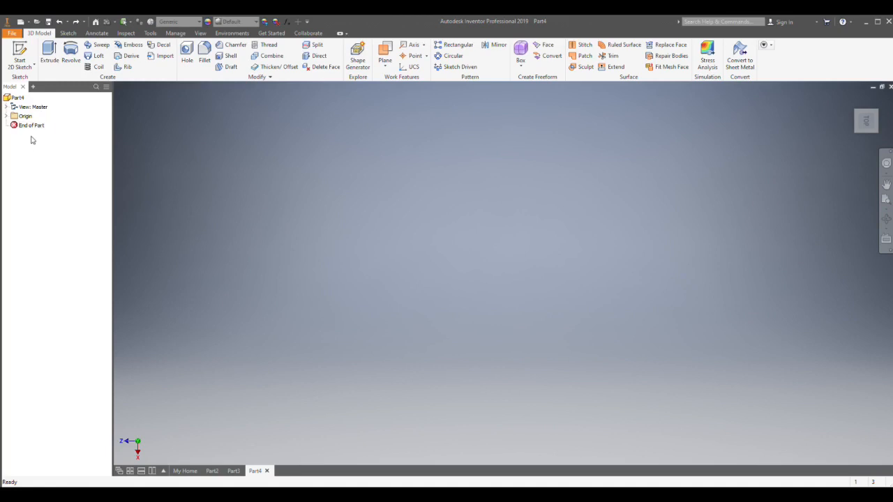
Step: Start a sketch on the XY plane and draw a centre rectangle about 25.5 mm by 26.2 mm around the origin
{"action": "left_click", "coordinate": [20, 54]}
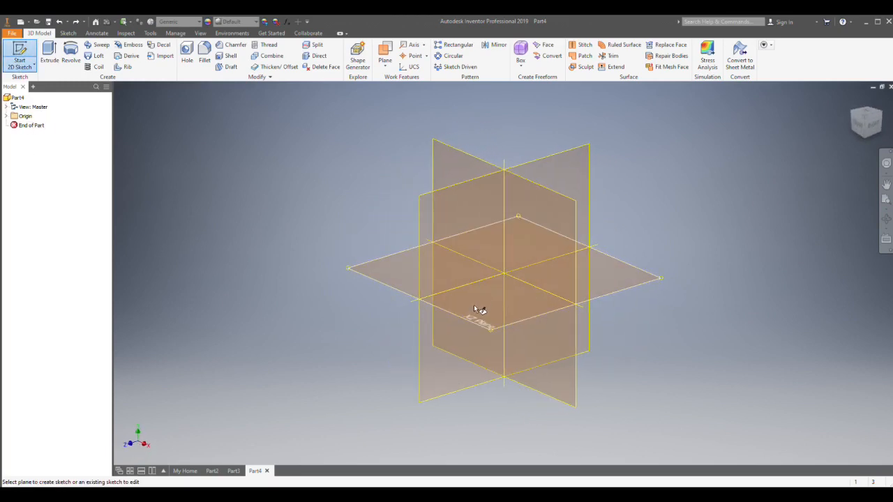
{"action": "left_click", "coordinate": [437, 150]}
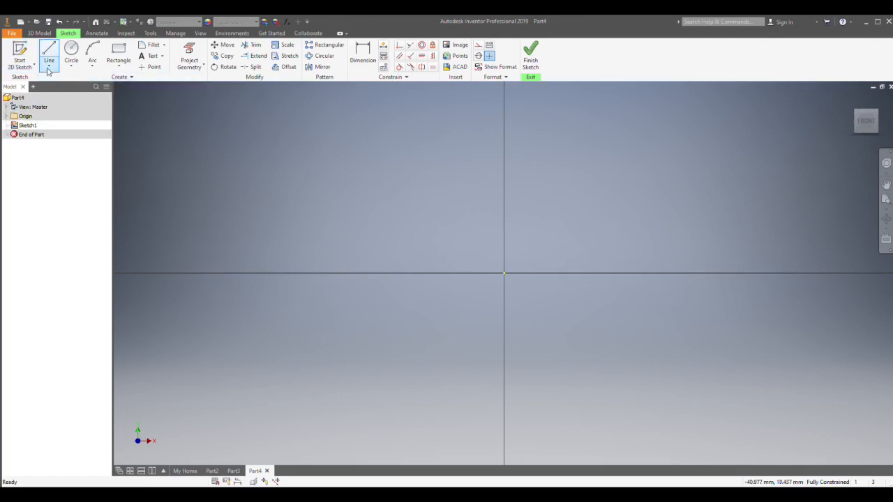
{"action": "left_click", "coordinate": [122, 68]}
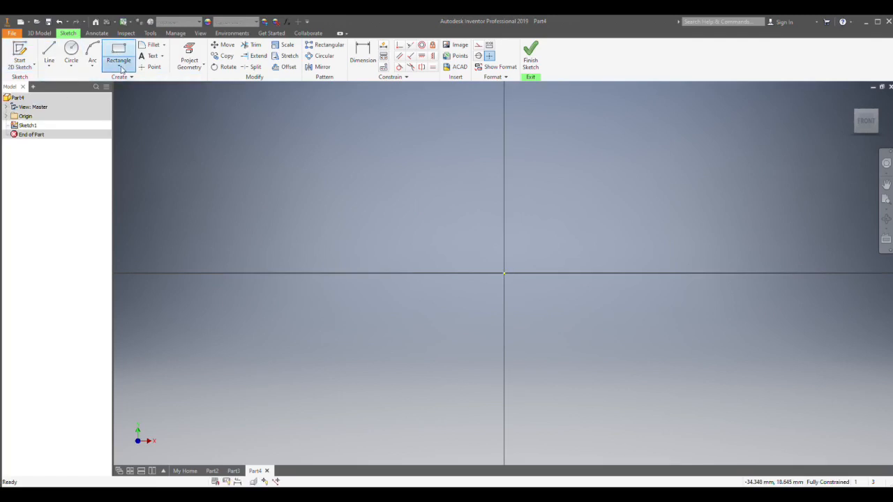
{"action": "left_click", "coordinate": [140, 123]}
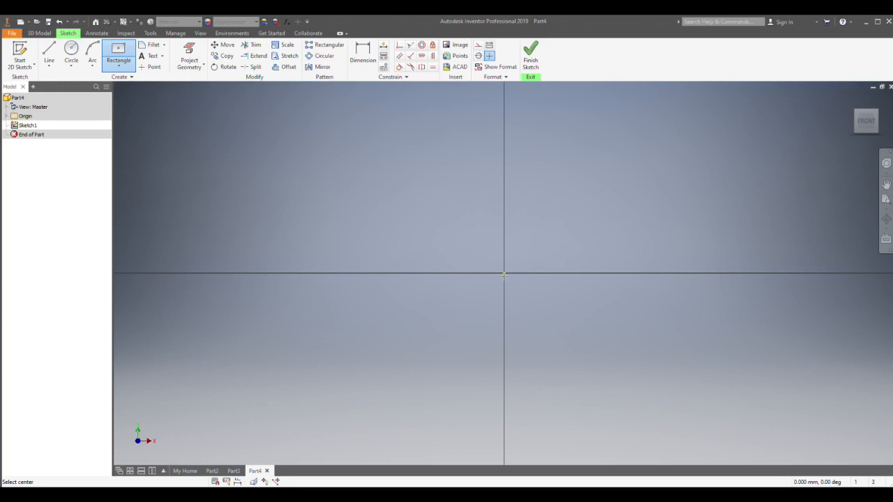
{"action": "left_click", "coordinate": [504, 273]}
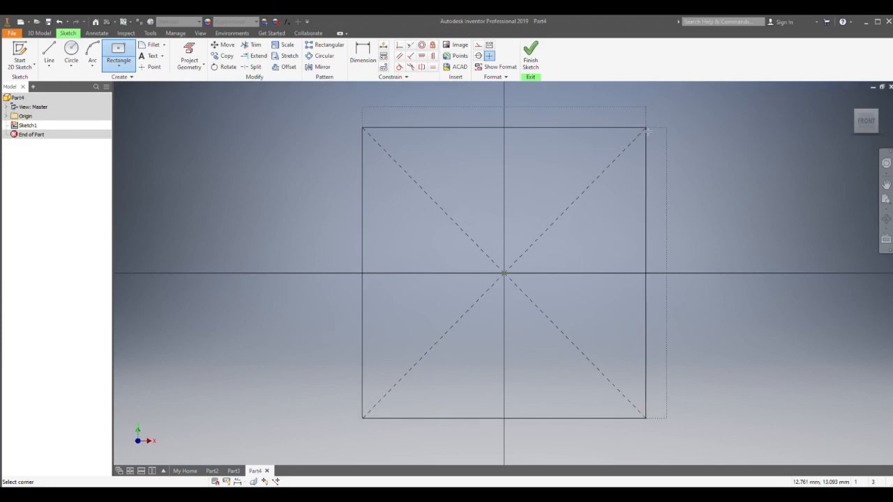
{"action": "left_click", "coordinate": [645, 418]}
{"action": "left_click", "coordinate": [131, 67]}
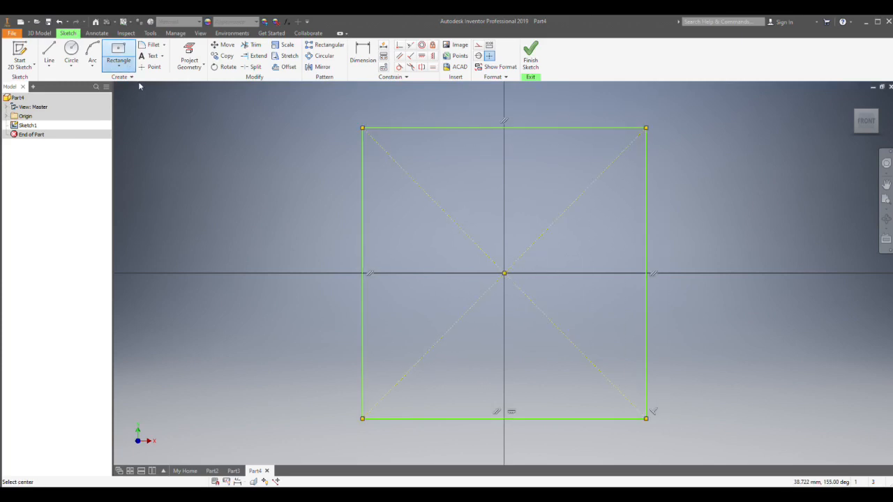
{"action": "left_click", "coordinate": [138, 86]}
{"action": "left_click", "coordinate": [504, 273]}
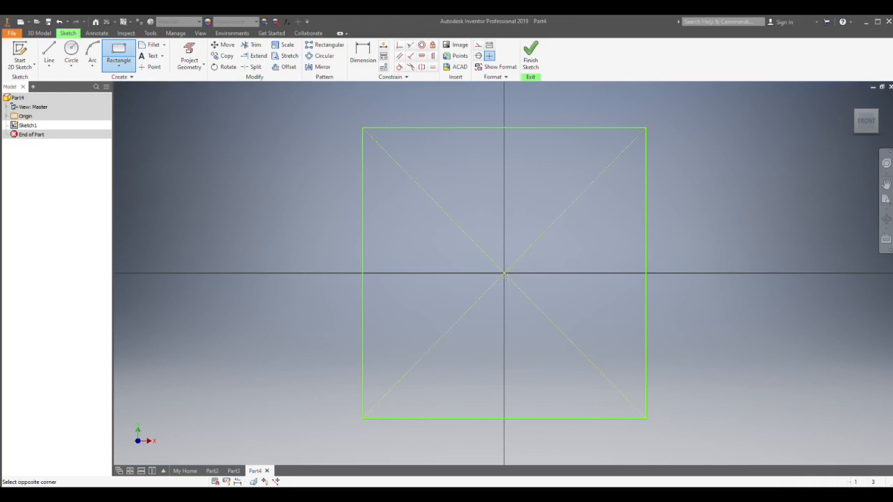
{"action": "left_click", "coordinate": [688, 101]}
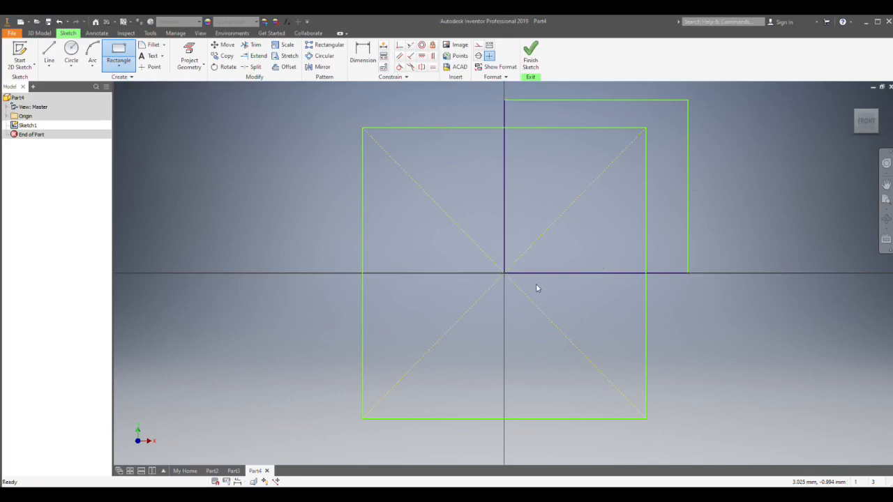
{"action": "key", "text": "Escape"}
{"action": "key", "text": "ctrl+z"}
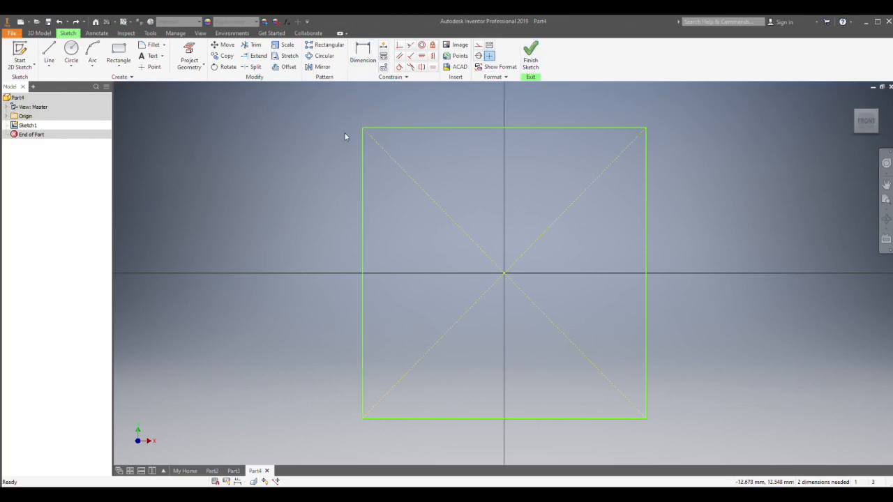
Step: Dimension the rectangle's top edge and set its width to 50 mm
{"action": "left_click", "coordinate": [362, 54]}
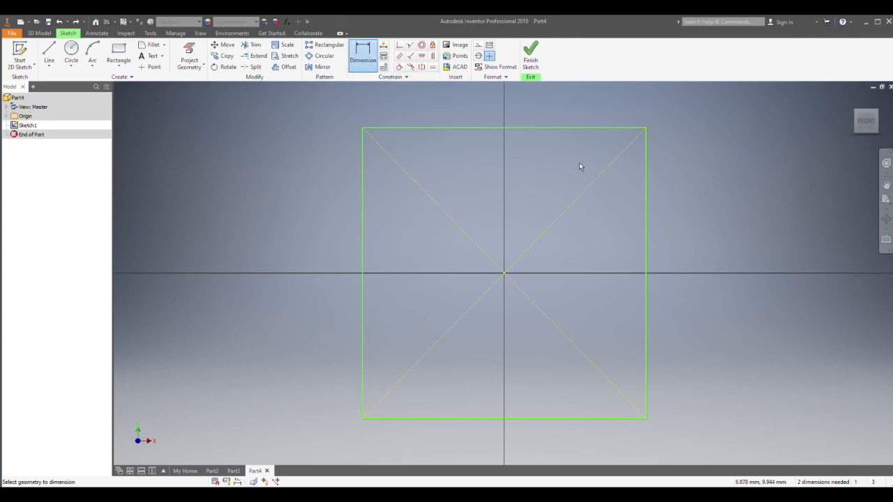
{"action": "left_click", "coordinate": [352, 64]}
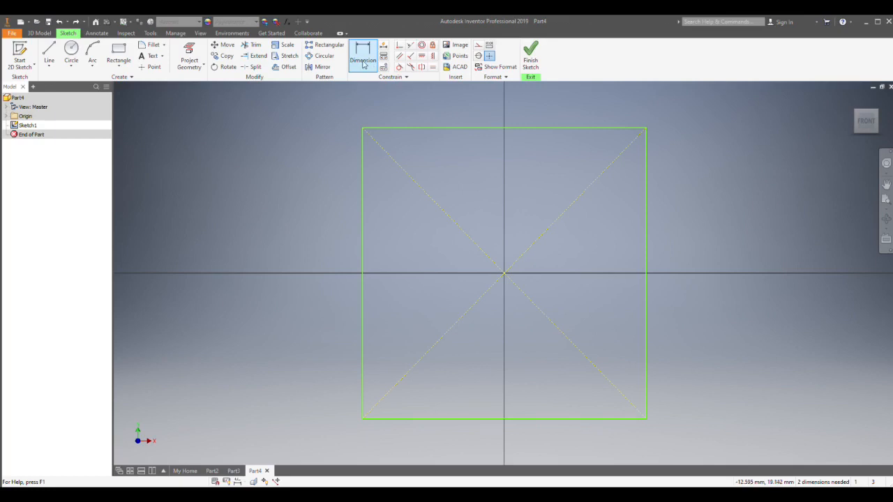
{"action": "left_click", "coordinate": [363, 64]}
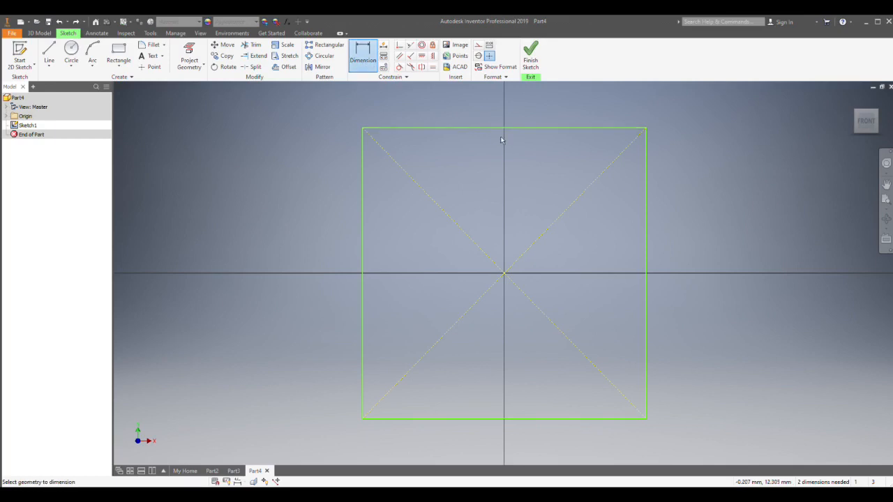
{"action": "left_click", "coordinate": [489, 131]}
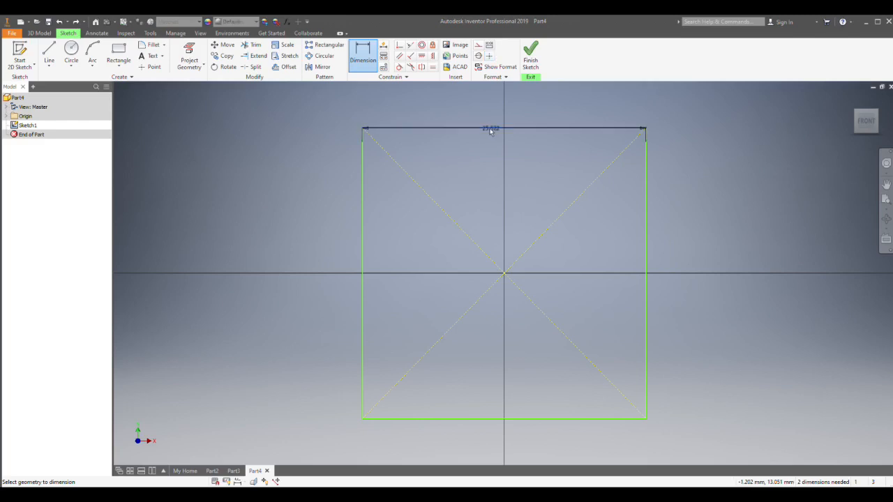
{"action": "left_click", "coordinate": [488, 100]}
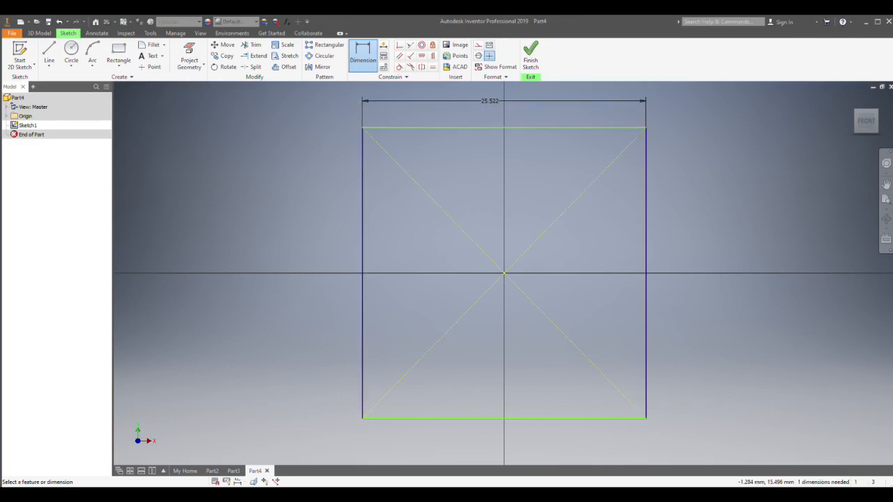
Step: Dimension the rectangle's left edge and set its height to 50 mm
{"action": "scroll", "coordinate": [488, 103], "scroll_direction": "up", "scroll_amount": 3}
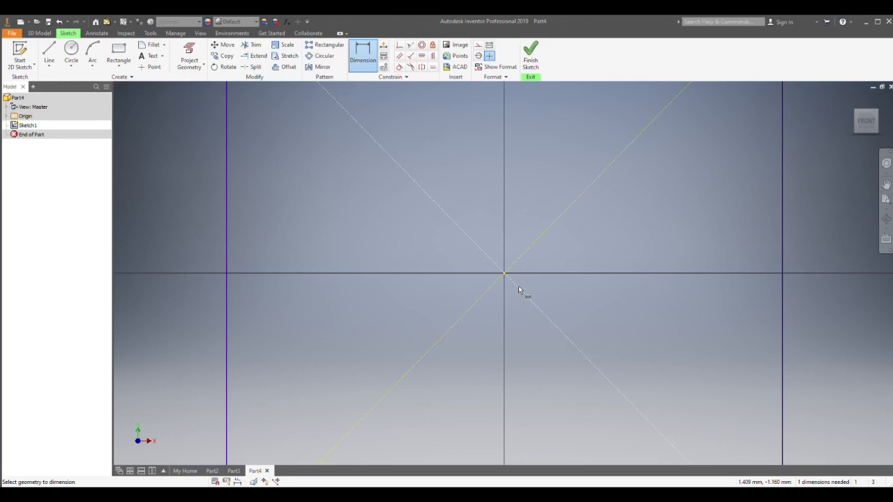
{"action": "scroll", "coordinate": [518, 286], "scroll_direction": "down", "scroll_amount": 3}
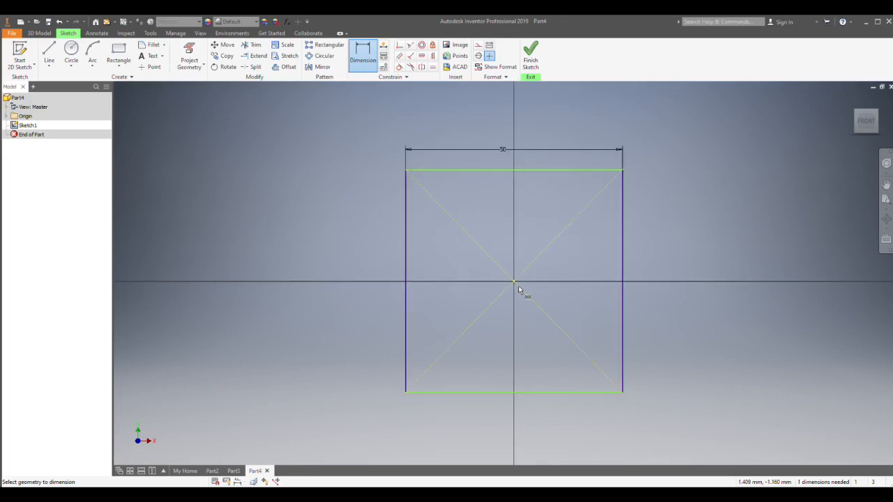
{"action": "scroll", "coordinate": [518, 286], "scroll_direction": "down", "scroll_amount": 2}
{"action": "scroll", "coordinate": [518, 286], "scroll_direction": "up", "scroll_amount": 2}
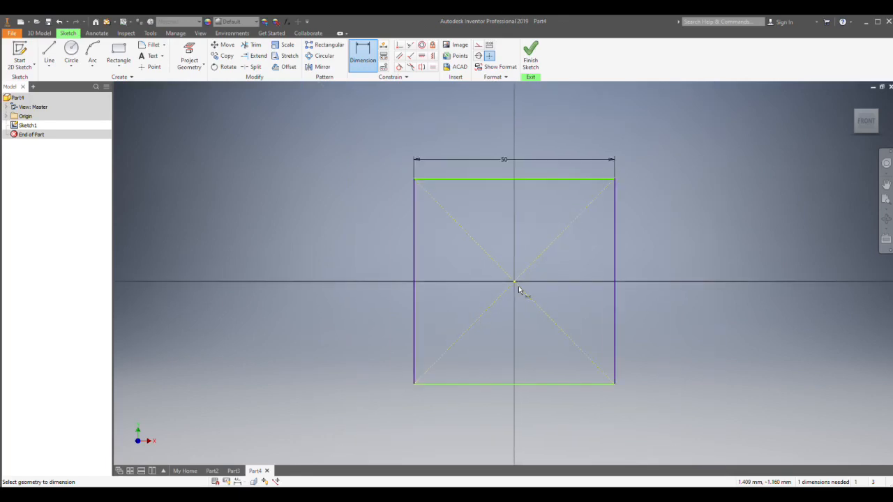
{"action": "scroll", "coordinate": [518, 286], "scroll_direction": "up", "scroll_amount": 3}
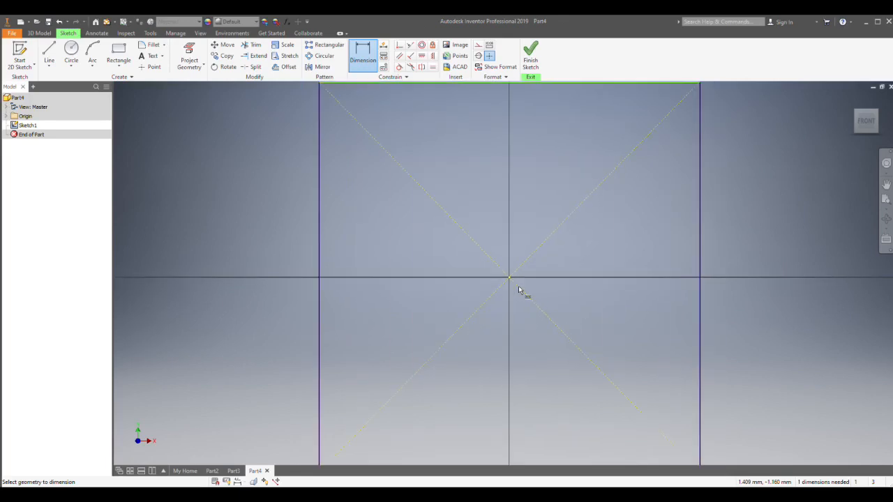
{"action": "left_click", "coordinate": [866, 122]}
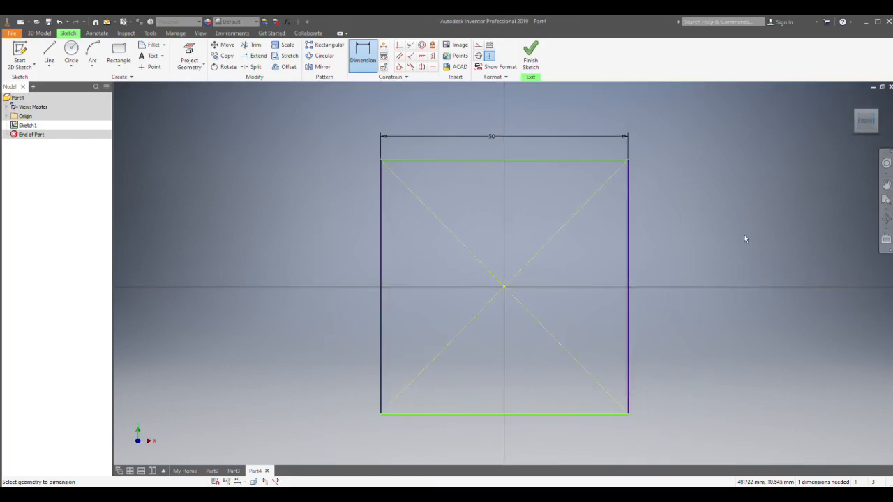
{"action": "left_click", "coordinate": [380, 270]}
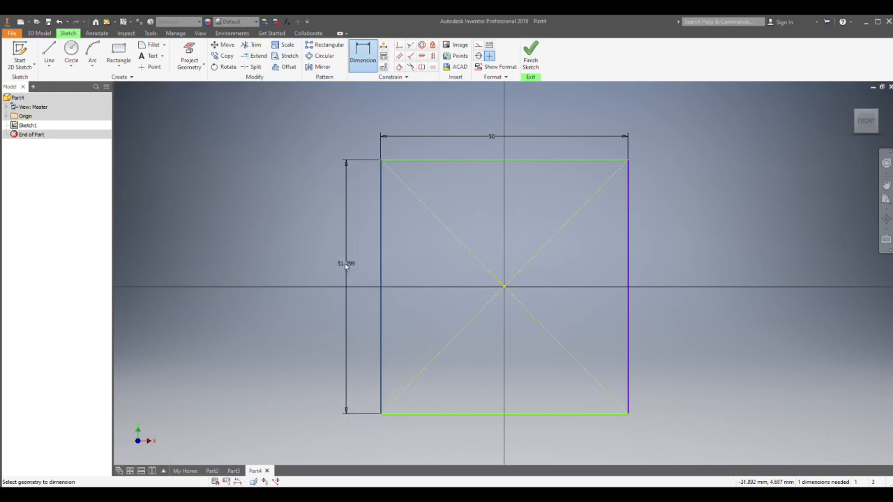
{"action": "left_click", "coordinate": [345, 267]}
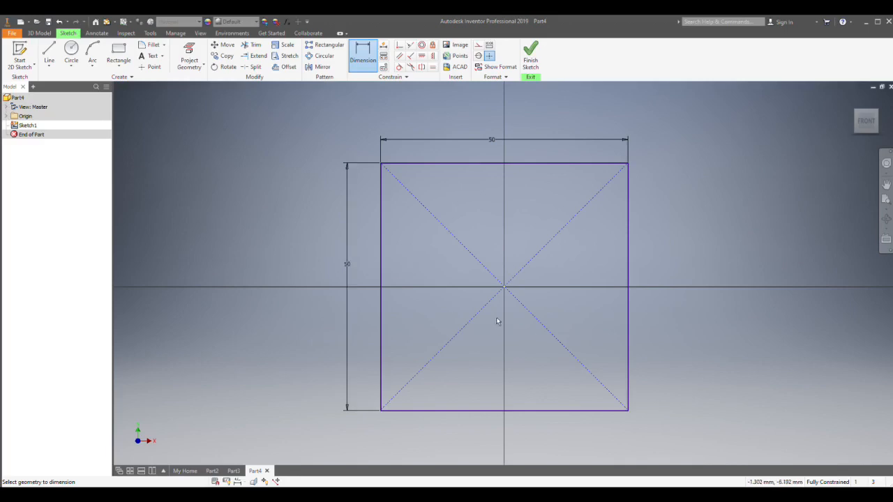
{"action": "mouse_move", "coordinate": [496, 321]}
{"action": "middle_mouse_down"}
{"action": "mouse_move", "coordinate": [690, 295]}
{"action": "mouse_move", "coordinate": [452, 301]}
{"action": "mouse_move", "coordinate": [305, 397]}
{"action": "mouse_move", "coordinate": [371, 247]}
{"action": "mouse_move", "coordinate": [422, 265]}
{"action": "middle_mouse_up"}
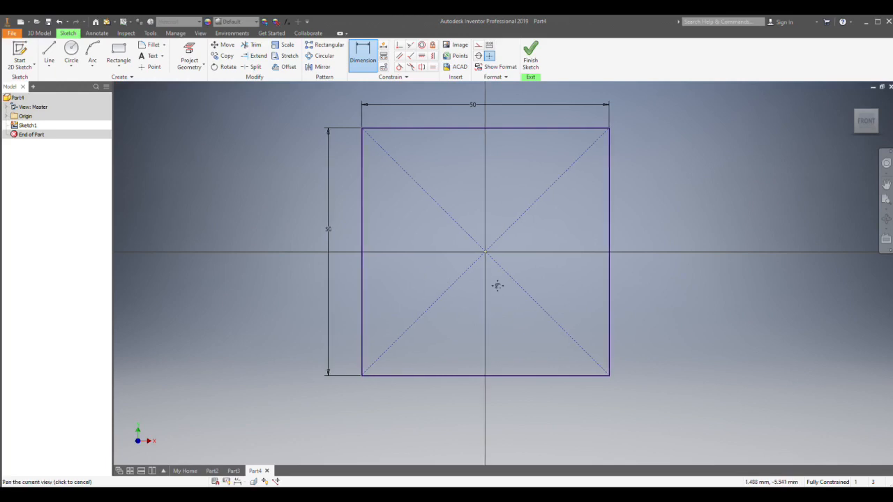
Step: Finish the 50 mm square base sketch
{"action": "mouse_move", "coordinate": [493, 284]}
{"action": "middle_mouse_down"}
{"action": "mouse_move", "coordinate": [551, 319]}
{"action": "mouse_move", "coordinate": [518, 292]}
{"action": "middle_mouse_up"}
{"action": "scroll", "coordinate": [502, 276], "scroll_direction": "down", "scroll_amount": 6}
{"action": "scroll", "coordinate": [501, 275], "scroll_direction": "up", "scroll_amount": 5}
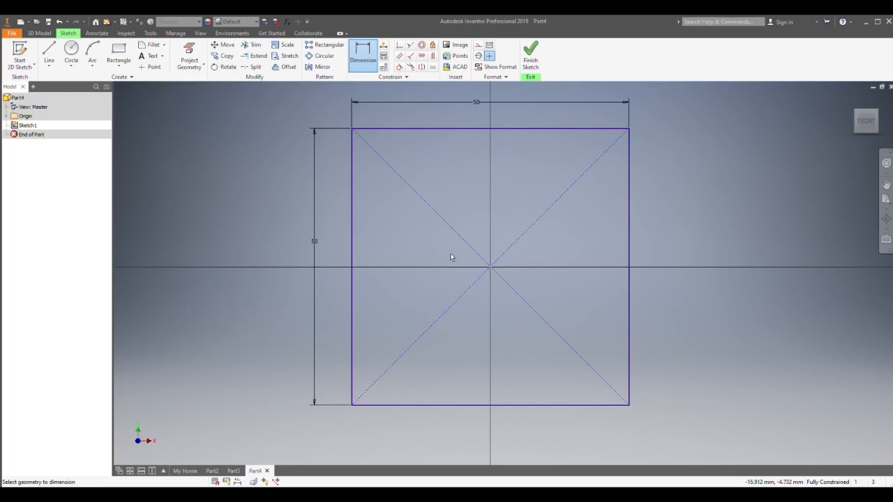
{"action": "left_click", "coordinate": [530, 54]}
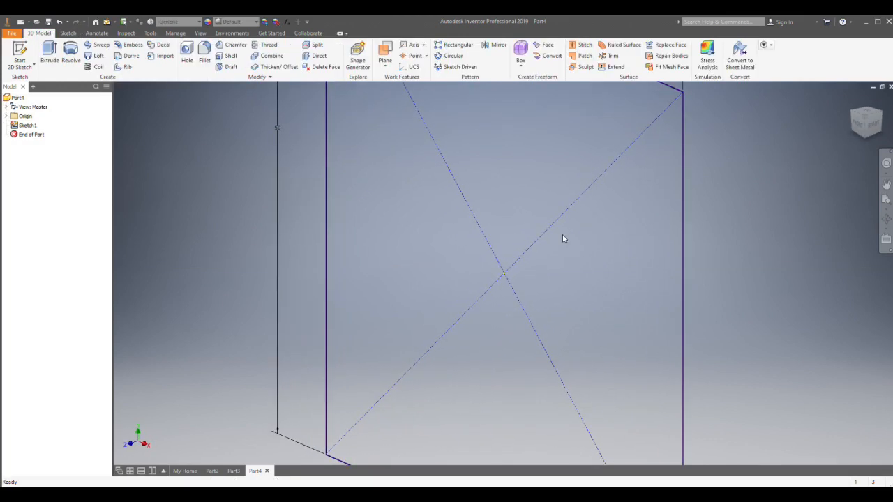
{"action": "left_click", "coordinate": [68, 33]}
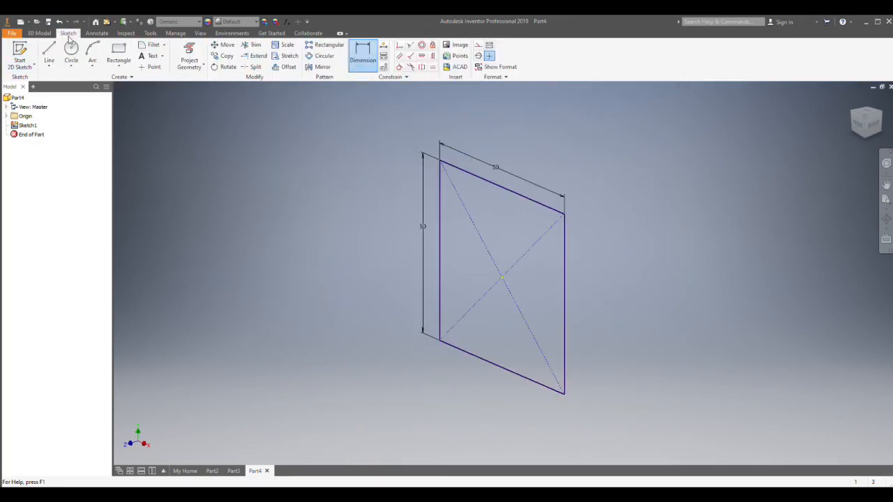
{"action": "left_click", "coordinate": [40, 35]}
{"action": "left_click", "coordinate": [68, 33]}
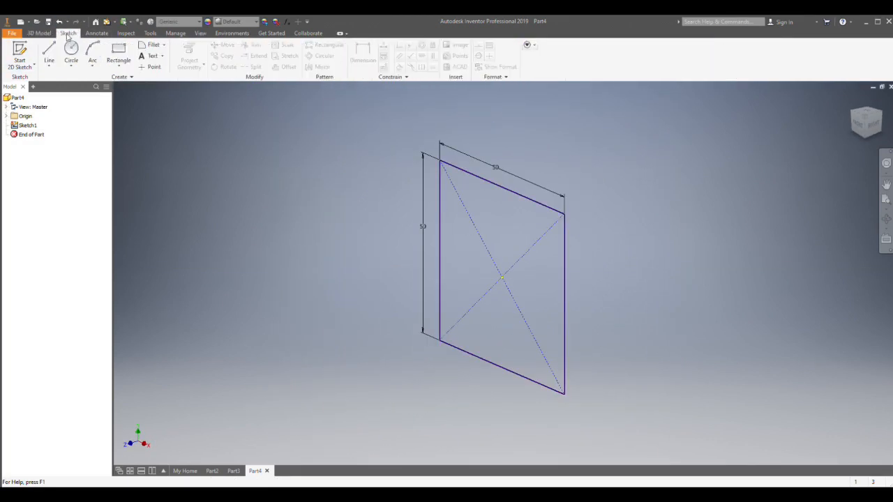
{"action": "left_click", "coordinate": [39, 33]}
{"action": "left_click", "coordinate": [68, 33]}
{"action": "left_click", "coordinate": [43, 35]}
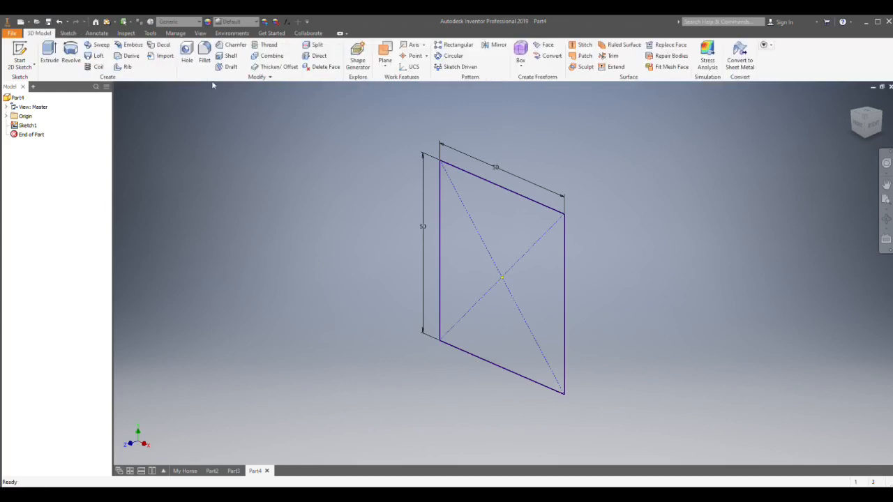
{"action": "left_click", "coordinate": [69, 33]}
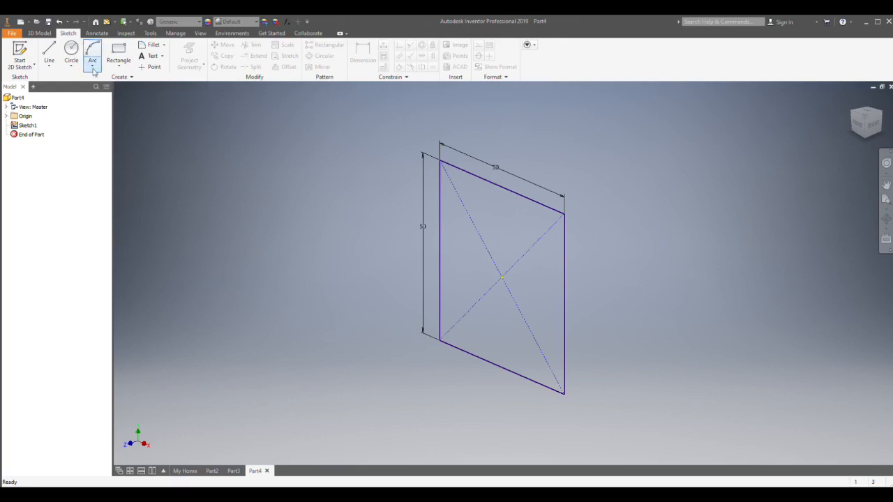
{"action": "left_click", "coordinate": [40, 33]}
{"action": "left_click", "coordinate": [68, 34]}
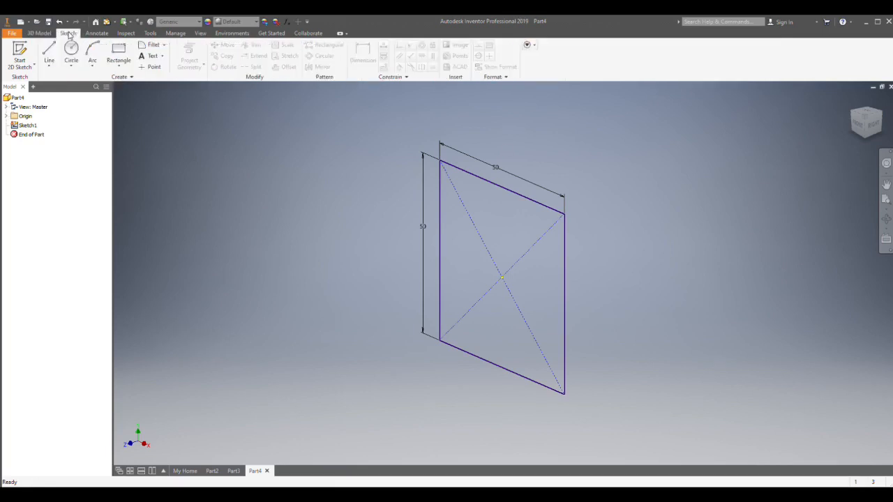
{"action": "left_click", "coordinate": [42, 34]}
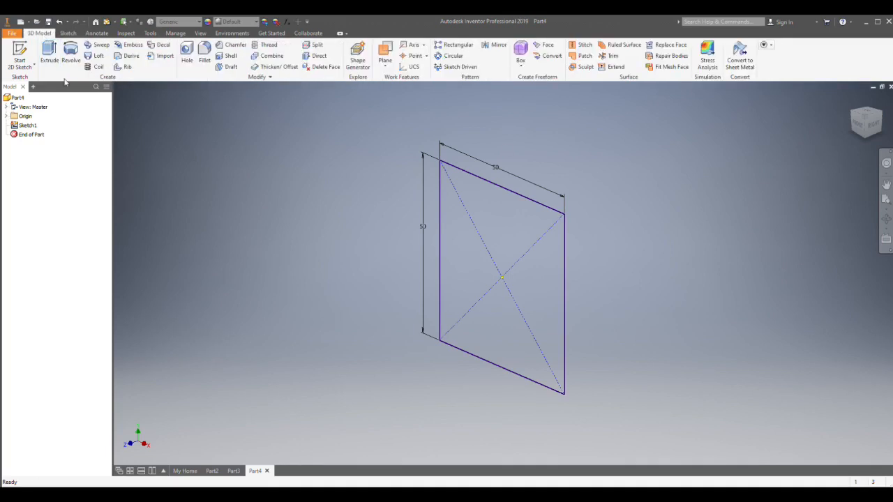
{"action": "left_click", "coordinate": [68, 34]}
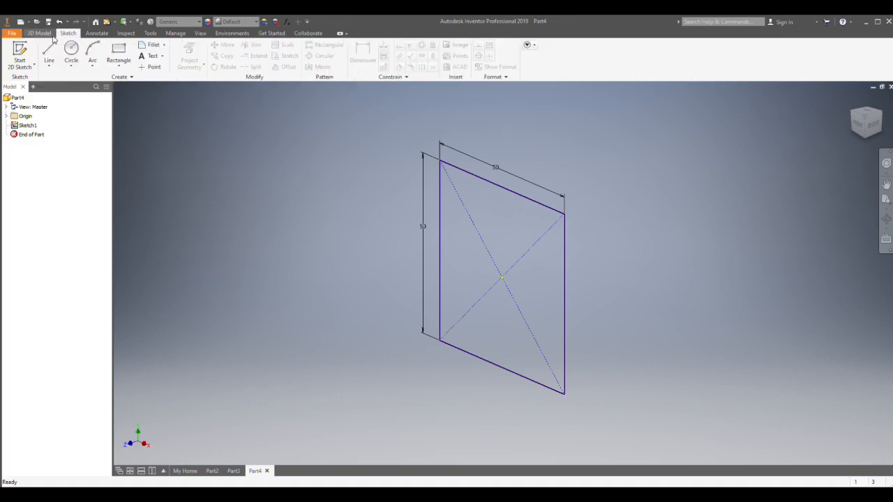
{"action": "left_click", "coordinate": [41, 33]}
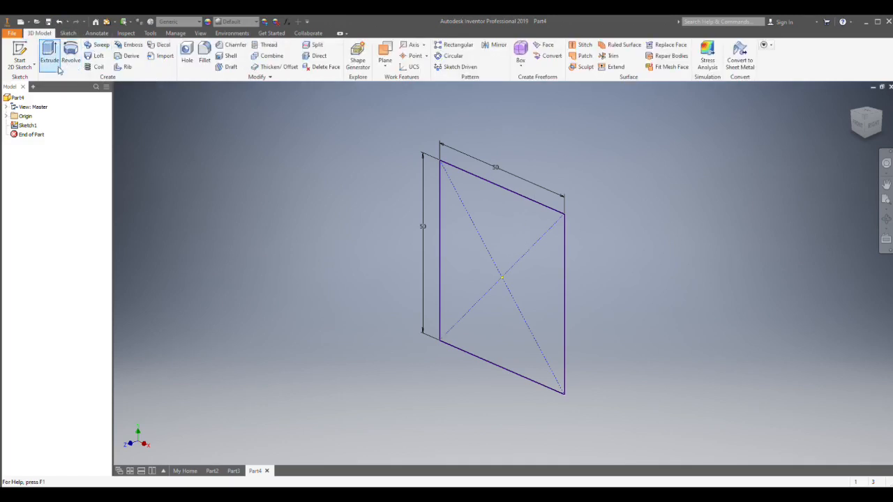
{"action": "left_click", "coordinate": [69, 33]}
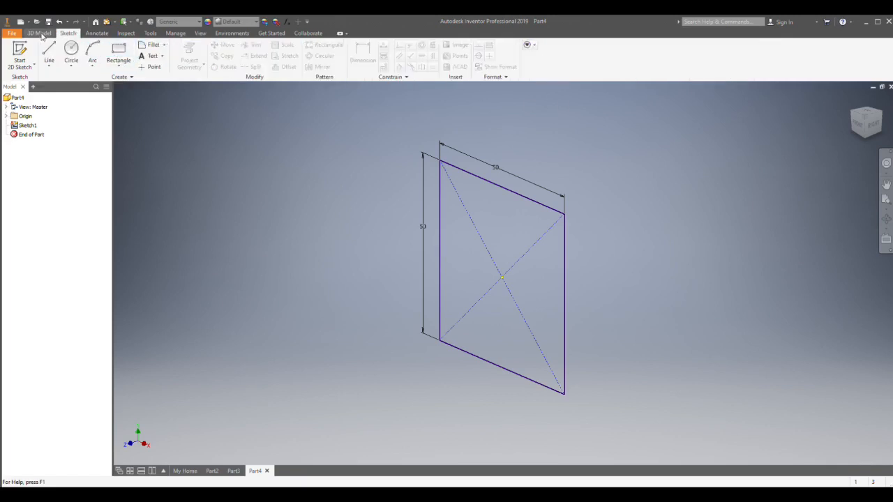
Step: Extrude the square profile 50 mm to form a solid cube
{"action": "left_click", "coordinate": [39, 33]}
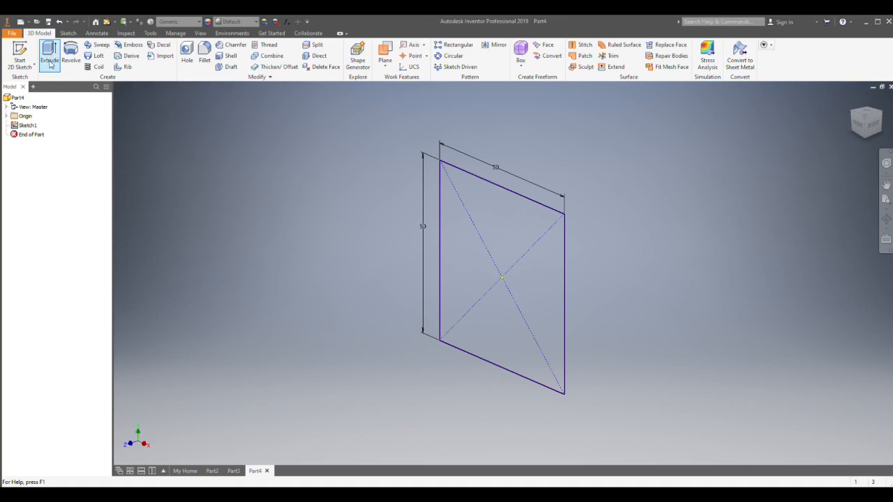
{"action": "left_click", "coordinate": [49, 64]}
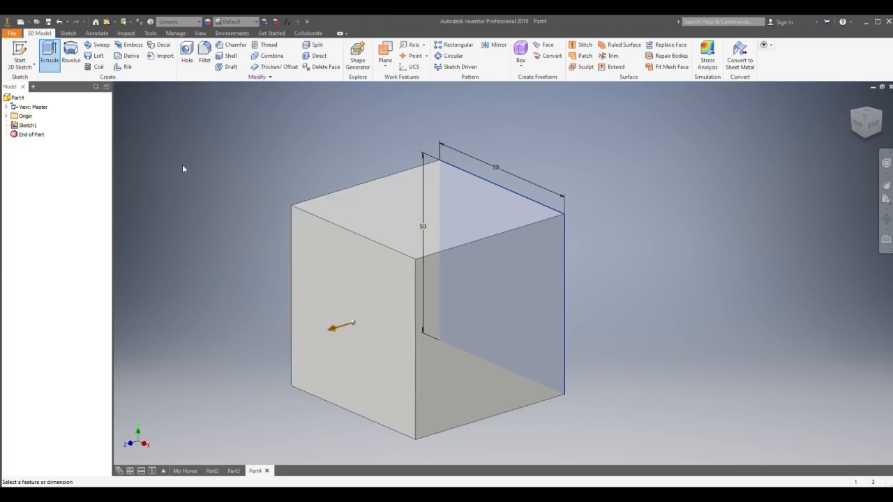
{"action": "key", "text": "Return"}
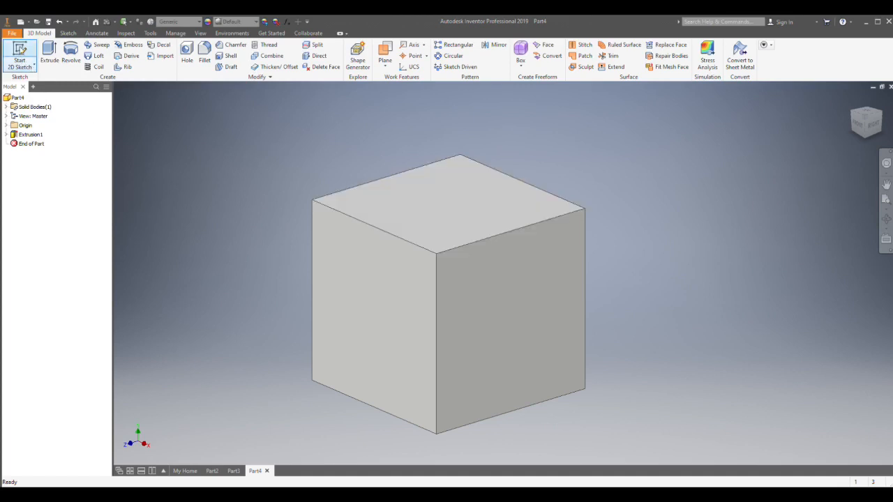
{"action": "left_click", "coordinate": [19, 53]}
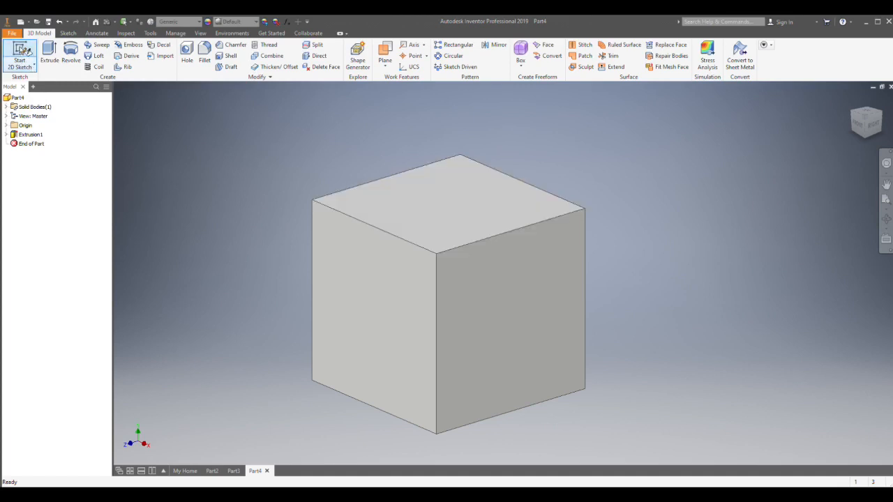
{"action": "left_click", "coordinate": [446, 193]}
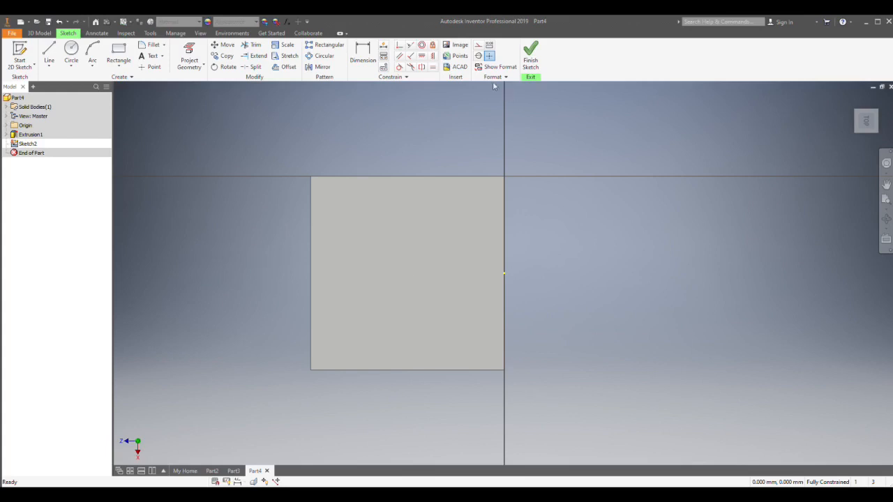
{"action": "key", "text": "ctrl+z"}
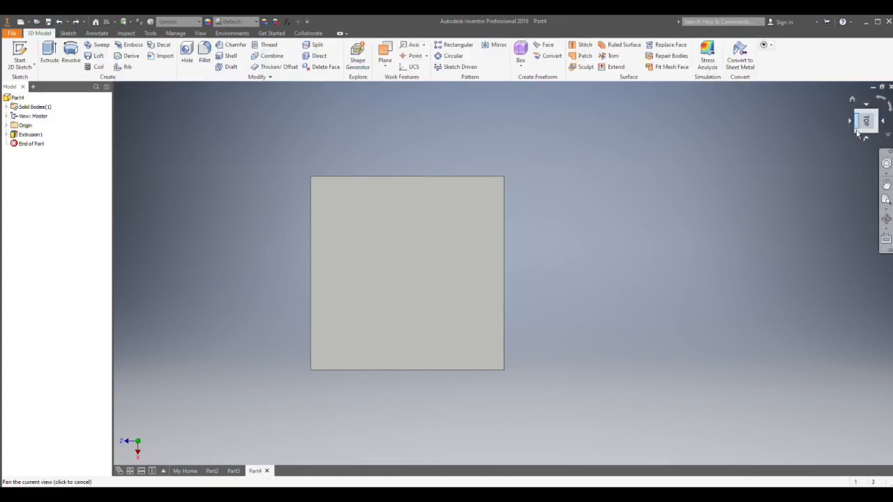
Step: Start a sketch on the cube's front face, parallel to the XY plane
{"action": "left_click", "coordinate": [857, 134]}
{"action": "left_click", "coordinate": [20, 56]}
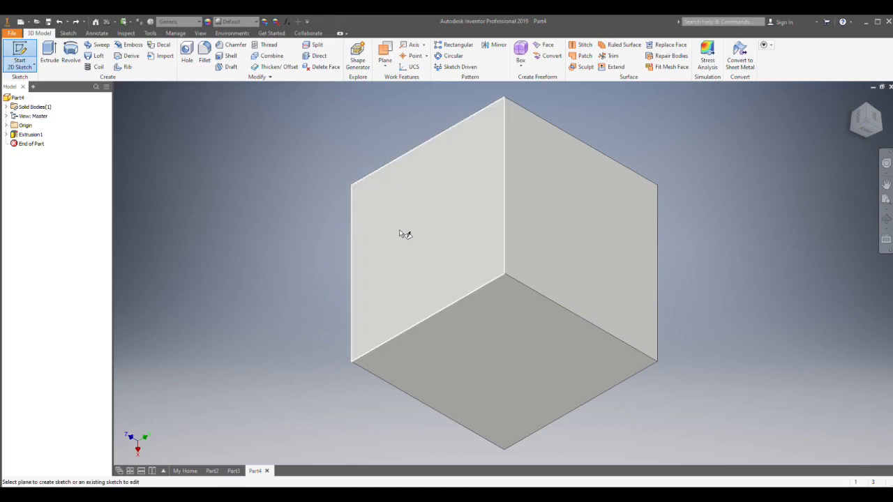
{"action": "left_click", "coordinate": [400, 231]}
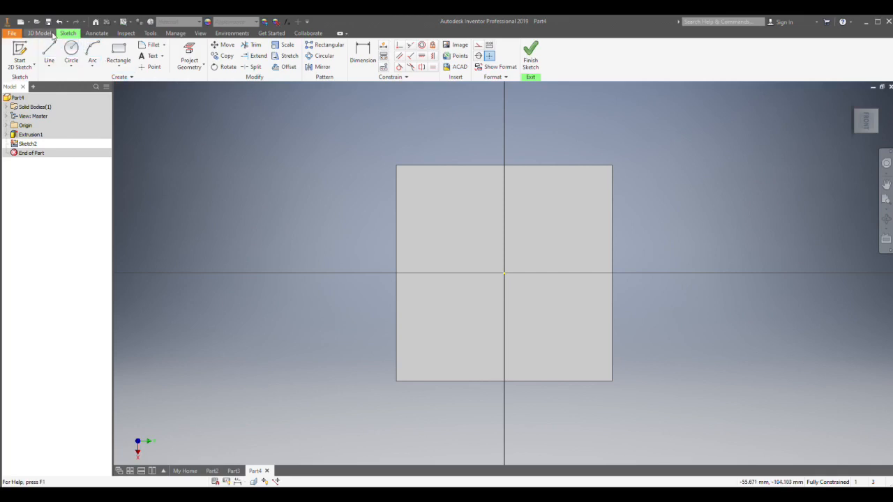
Step: Draw a circle about 12.6 mm in diameter near the centre of the front face
{"action": "left_click", "coordinate": [72, 53]}
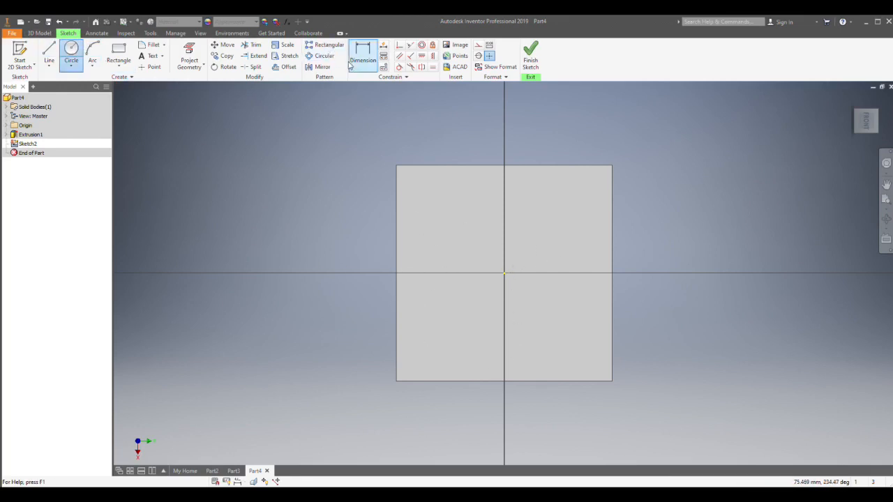
{"action": "left_click", "coordinate": [504, 273]}
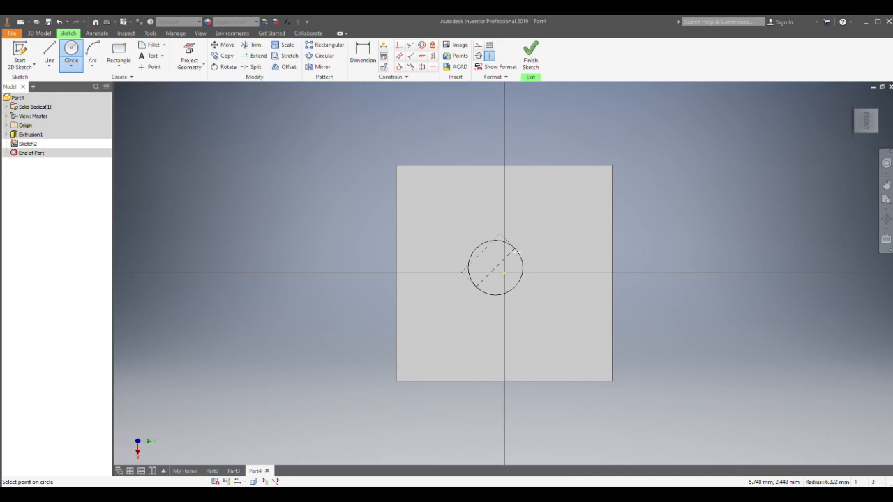
{"action": "left_click", "coordinate": [517, 250]}
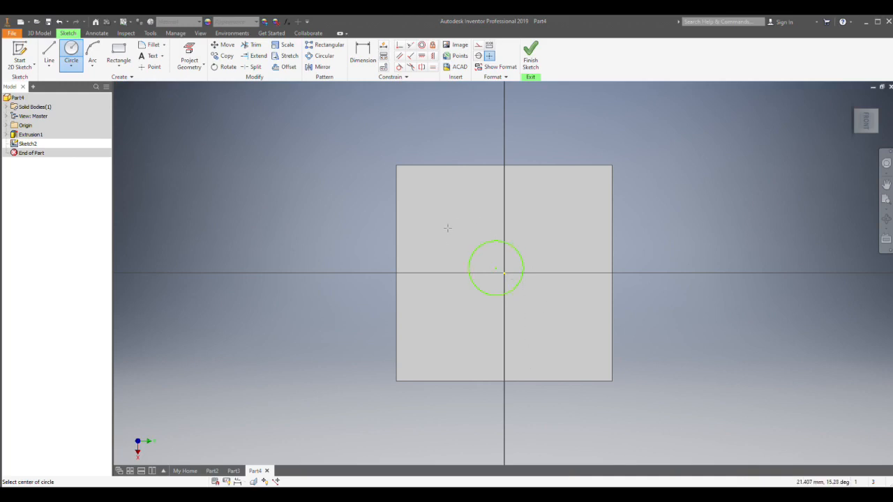
Step: Dimension the circle's centre from the face's upper edge and set the distance to 25 mm
{"action": "left_click", "coordinate": [371, 61]}
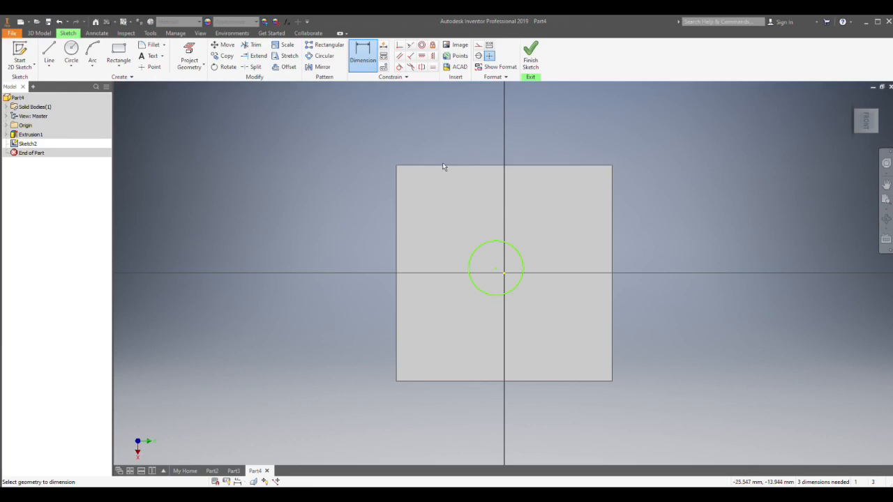
{"action": "left_click", "coordinate": [482, 167]}
{"action": "left_click", "coordinate": [495, 269]}
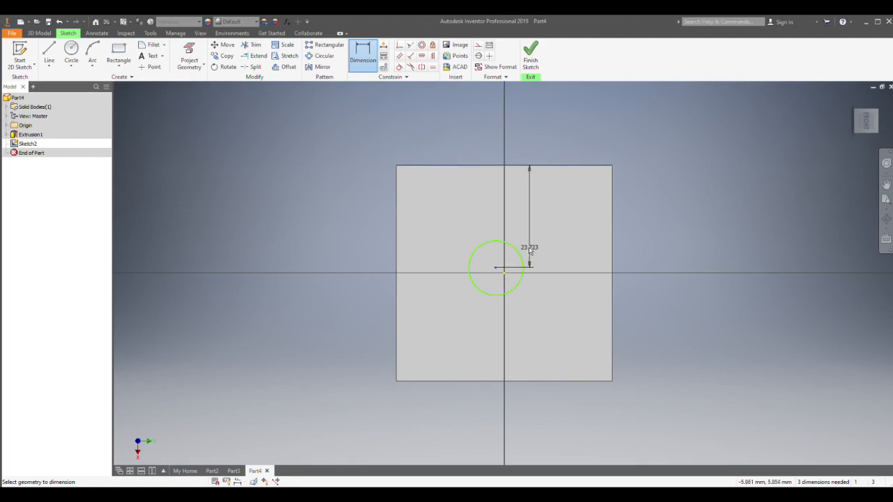
{"action": "left_click", "coordinate": [663, 217]}
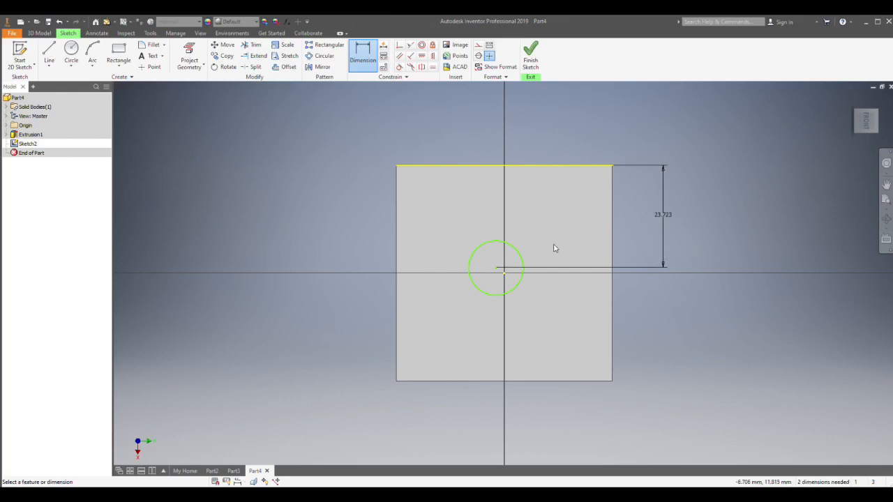
{"action": "key", "text": "Return"}
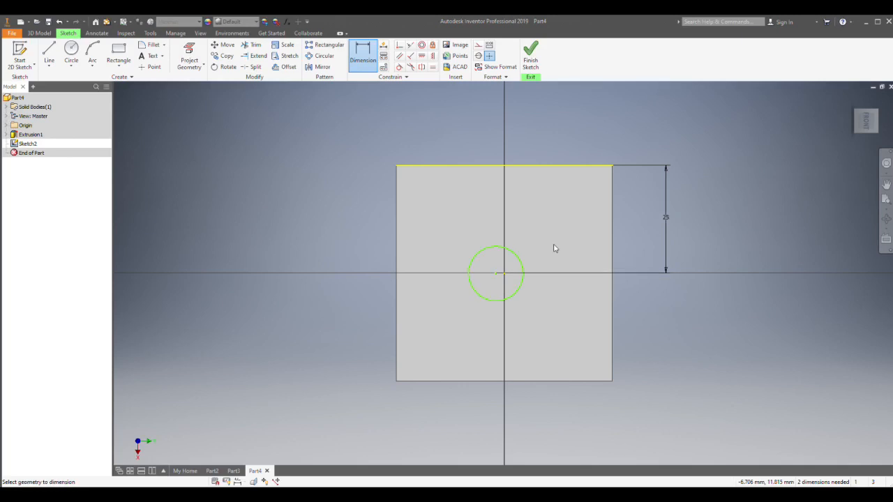
Step: Set the distance from the circle's centre to the face's right edge to 25 mm, and undo the circle with its dimensions
{"action": "left_click", "coordinate": [612, 313]}
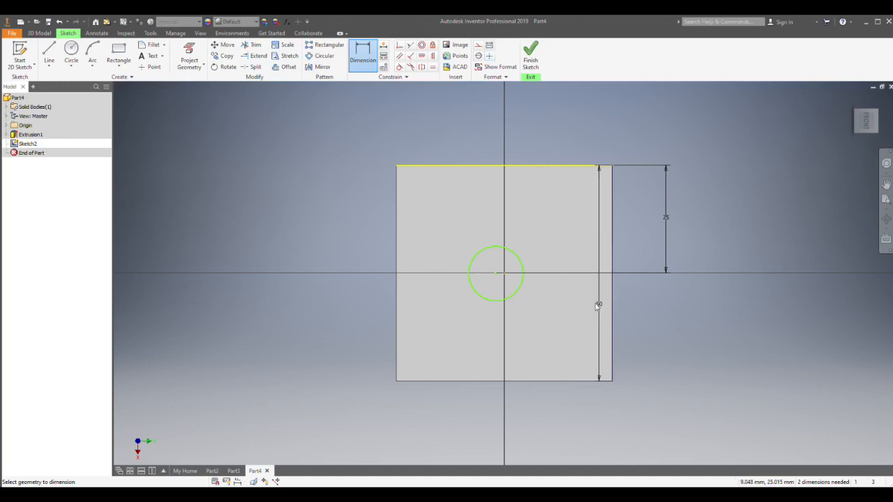
{"action": "left_click", "coordinate": [494, 275]}
{"action": "left_click", "coordinate": [546, 136]}
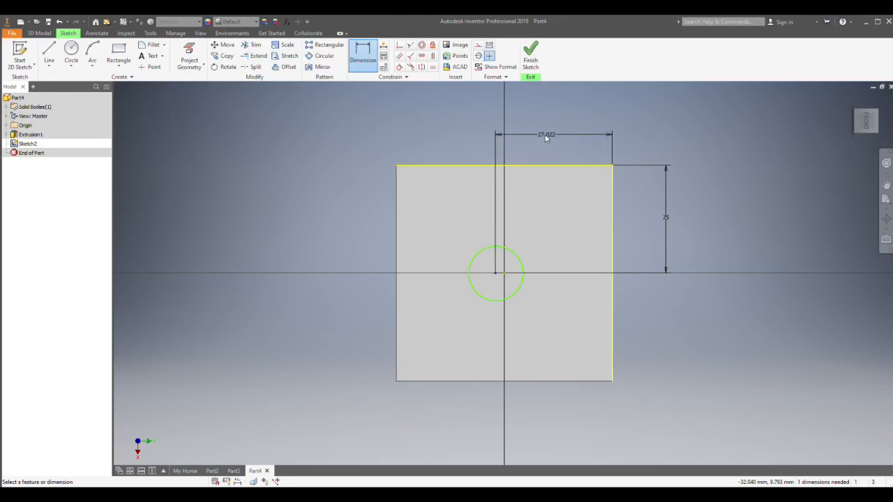
{"action": "type", "text": "25"}
{"action": "key", "text": "Return"}
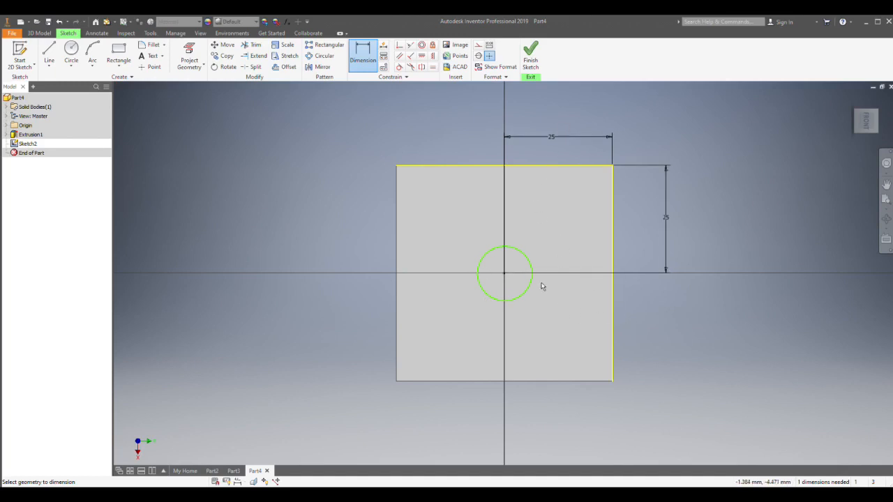
{"action": "key", "text": "Escape"}
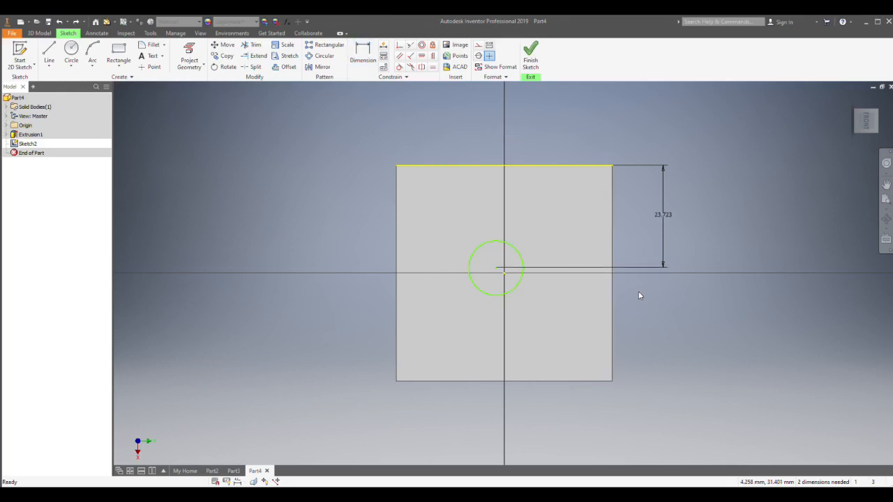
Step: Draw a new circle slightly off the centre of the front face
{"action": "left_click", "coordinate": [72, 52]}
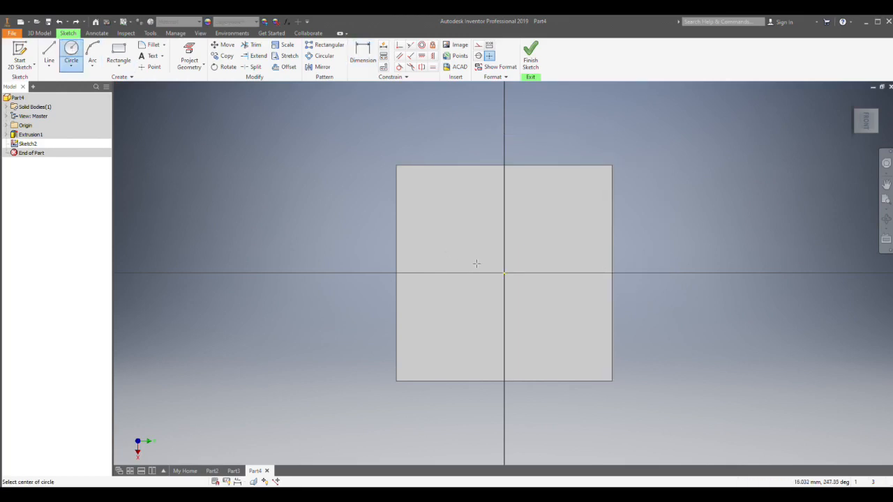
{"action": "left_click", "coordinate": [492, 265]}
{"action": "left_click", "coordinate": [520, 243]}
Step: Dimension the new circle's centre from the face's upper edge and set the distance to 25 mm
{"action": "left_click", "coordinate": [363, 64]}
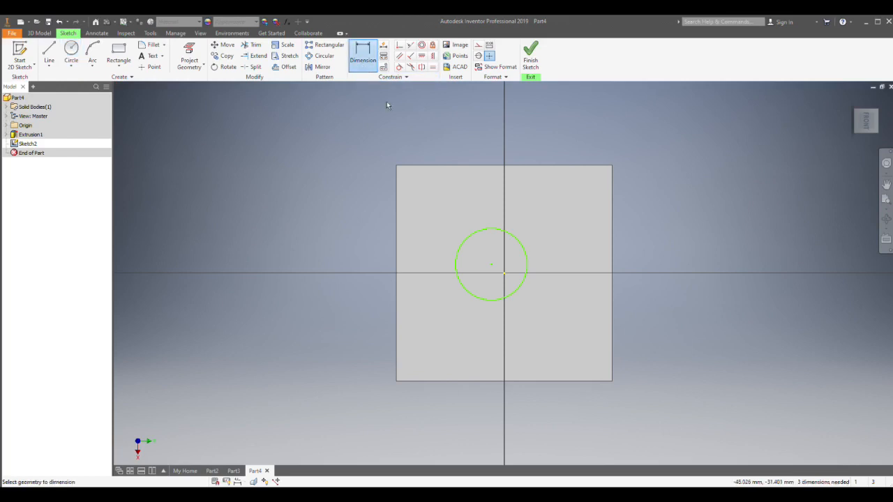
{"action": "left_click", "coordinate": [474, 167]}
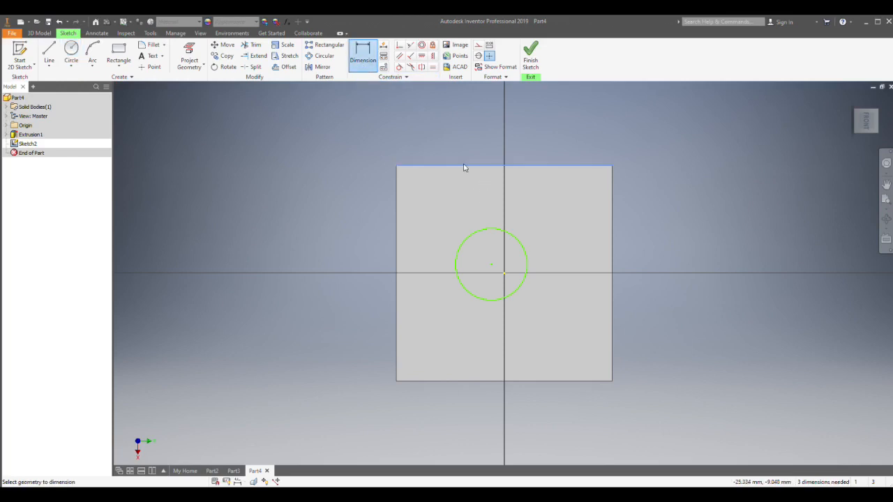
{"action": "left_click", "coordinate": [491, 264]}
{"action": "left_click", "coordinate": [640, 231]}
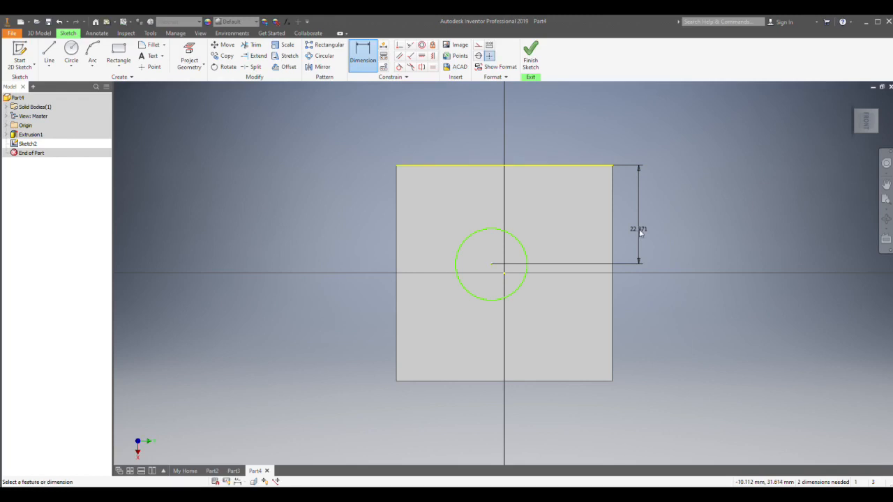
{"action": "type", "text": "25"}
{"action": "key", "text": "Return"}
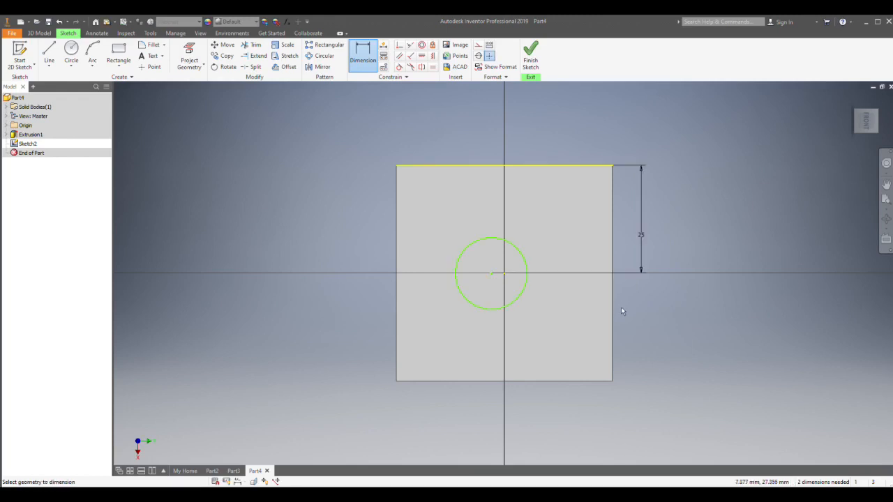
Step: Dimension the circle's centre from the front face's right edge and set the distance to 25 mm
{"action": "left_click", "coordinate": [613, 309]}
{"action": "left_click", "coordinate": [491, 273]}
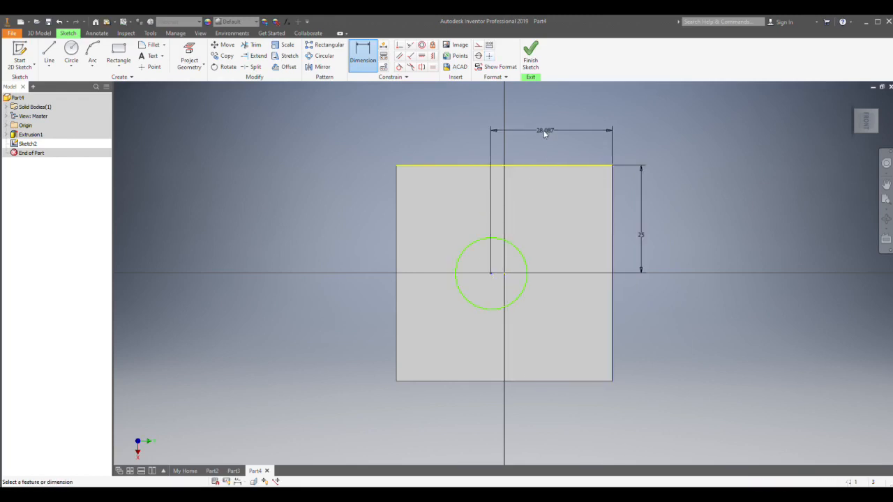
{"action": "left_click", "coordinate": [544, 131]}
{"action": "type", "text": "25"}
{"action": "key", "text": "Return"}
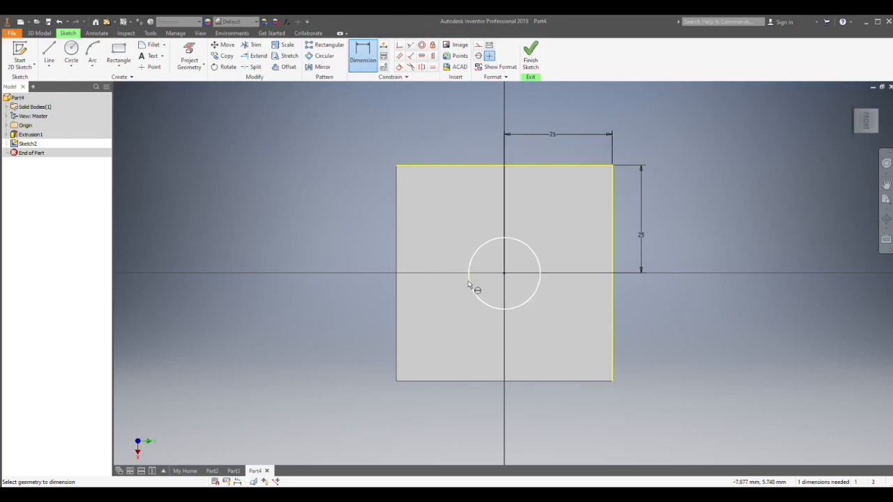
Step: Set the centred circle's diameter to 10 mm and finish the sketch
{"action": "left_click", "coordinate": [470, 264]}
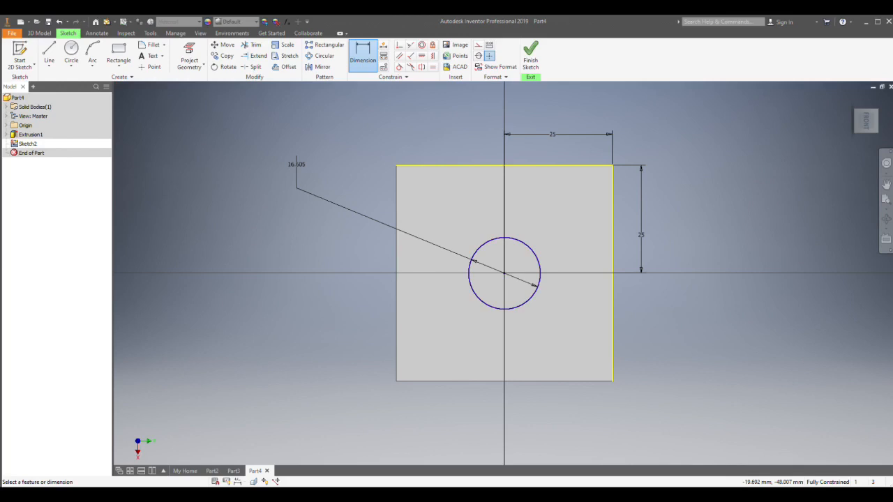
{"action": "left_click", "coordinate": [297, 167]}
{"action": "type", "text": "10"}
{"action": "key", "text": "Return"}
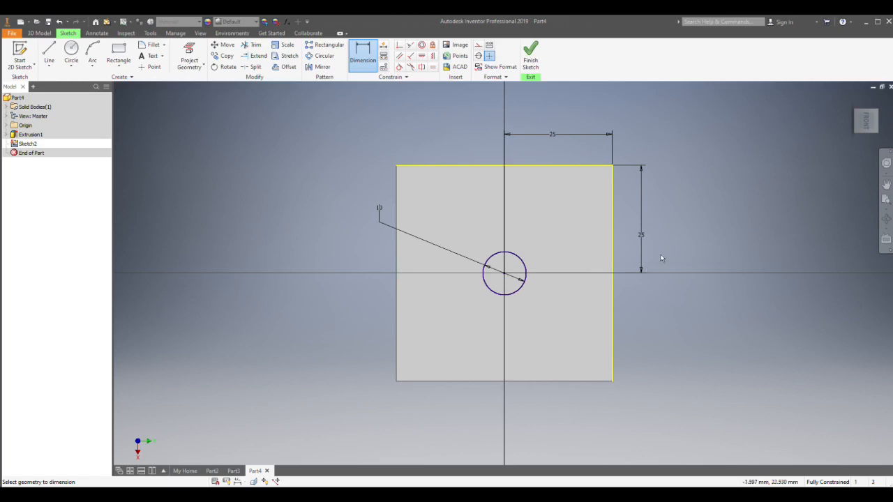
{"action": "left_click", "coordinate": [531, 63]}
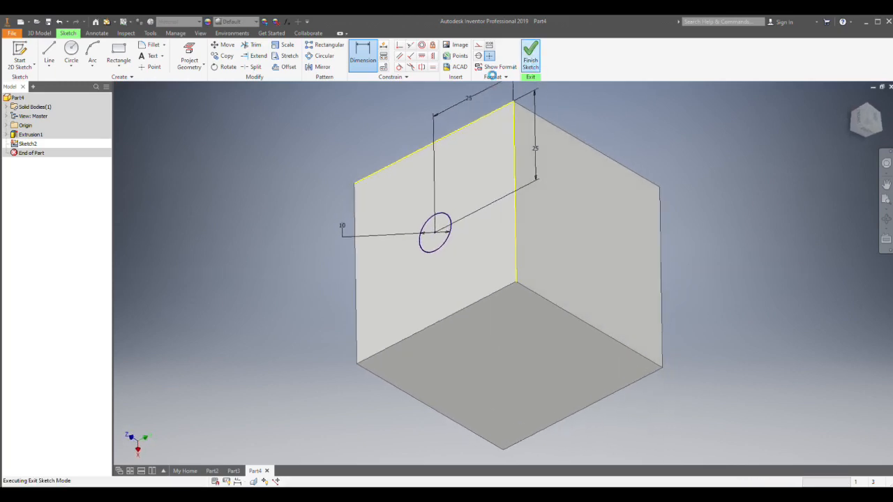
Step: Extrude the 10 mm circle as a shallow cut into the cube's front face to form the centre pip
{"action": "left_click", "coordinate": [50, 62]}
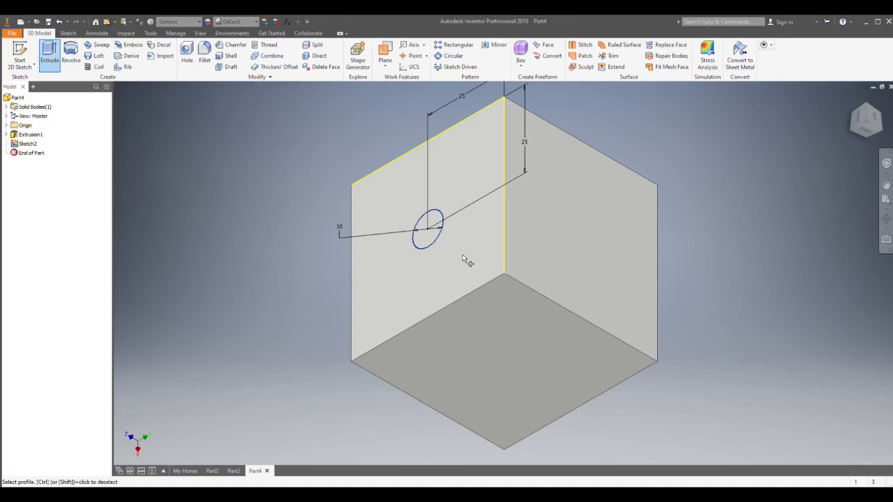
{"action": "scroll", "coordinate": [462, 256], "scroll_direction": "up", "scroll_amount": 3}
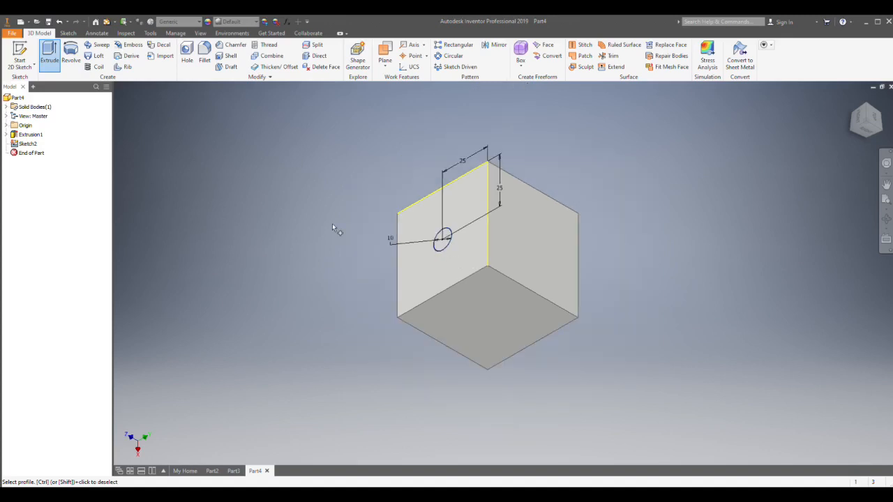
{"action": "left_click", "coordinate": [445, 244]}
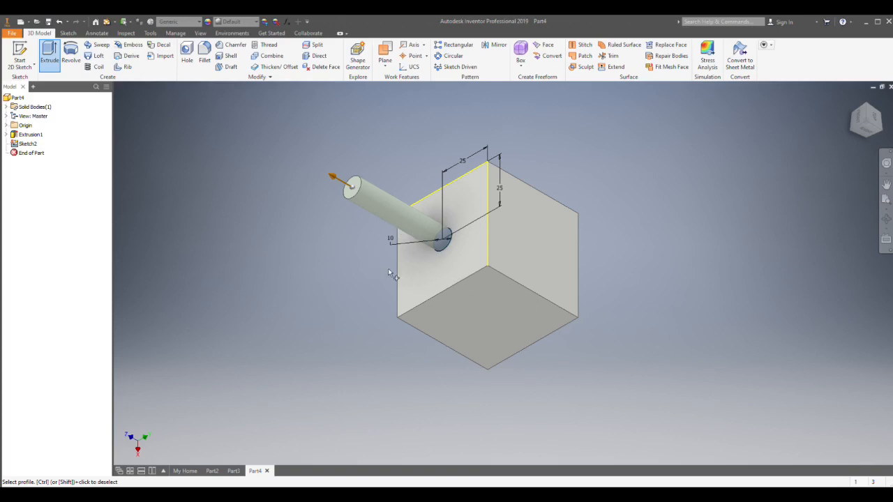
{"action": "scroll", "coordinate": [440, 263], "scroll_direction": "up", "scroll_amount": 3}
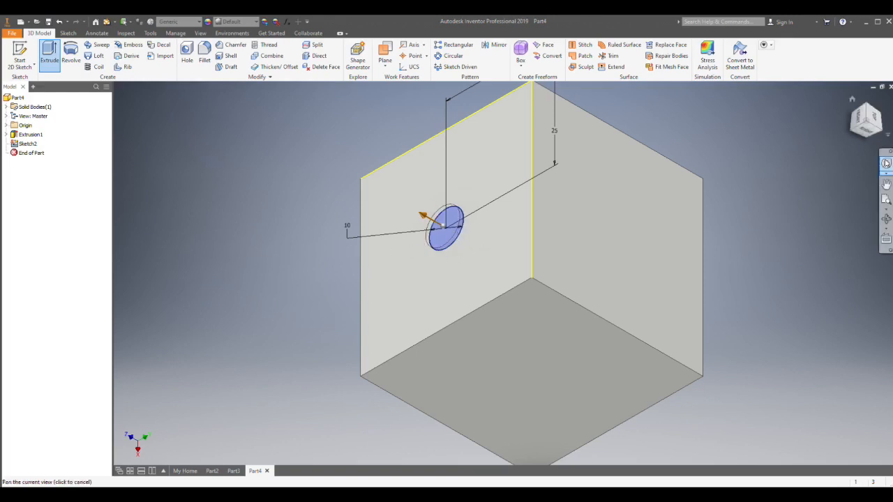
{"action": "mouse_move", "coordinate": [533, 255]}
{"action": "middle_mouse_down", "text": "shift"}
{"action": "mouse_move", "coordinate": [481, 272]}
{"action": "mouse_move", "coordinate": [523, 263]}
{"action": "mouse_move", "coordinate": [518, 258]}
{"action": "middle_mouse_up", "text": "shift"}
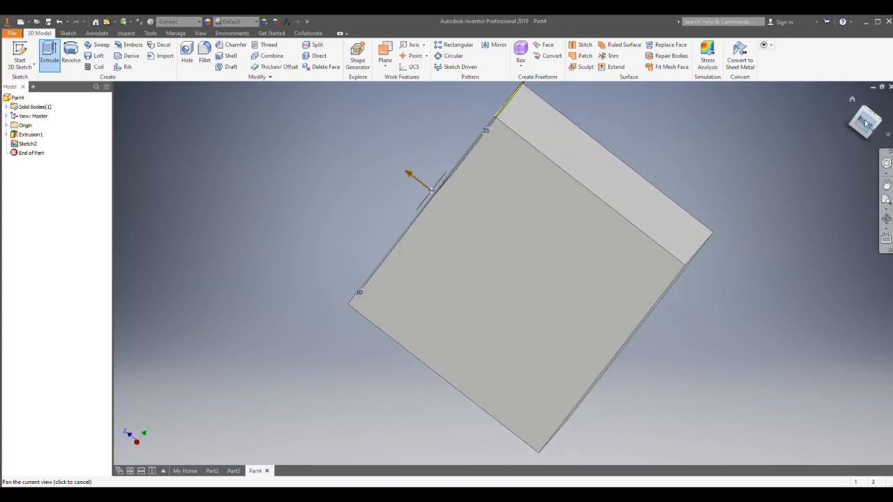
{"action": "left_click", "coordinate": [850, 101]}
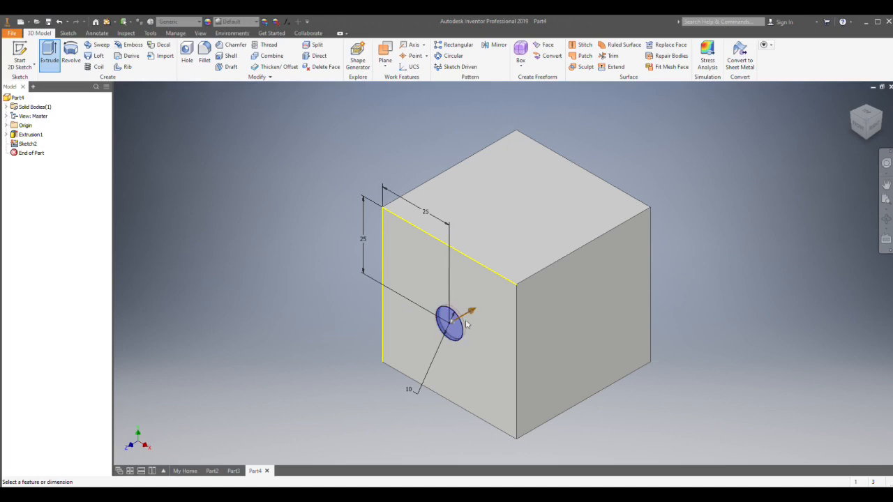
{"action": "scroll", "coordinate": [446, 334], "scroll_direction": "down", "scroll_amount": 5}
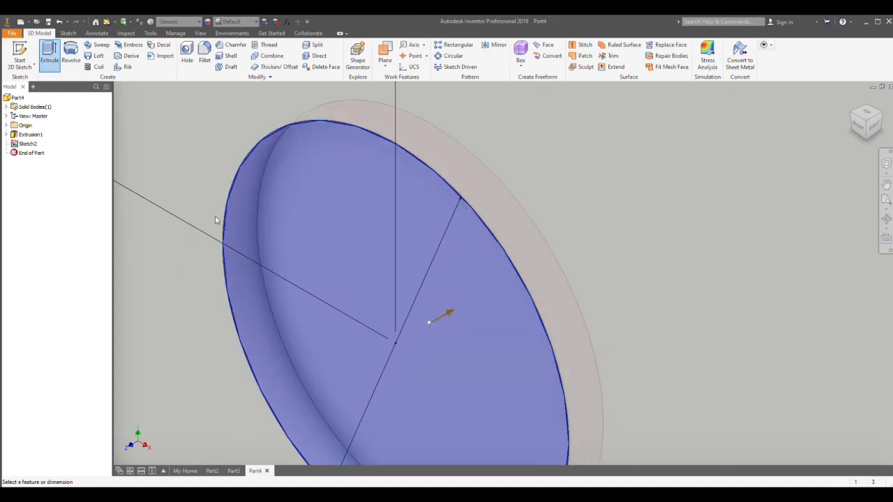
{"action": "key", "text": "Return"}
{"action": "key", "text": "F6"}
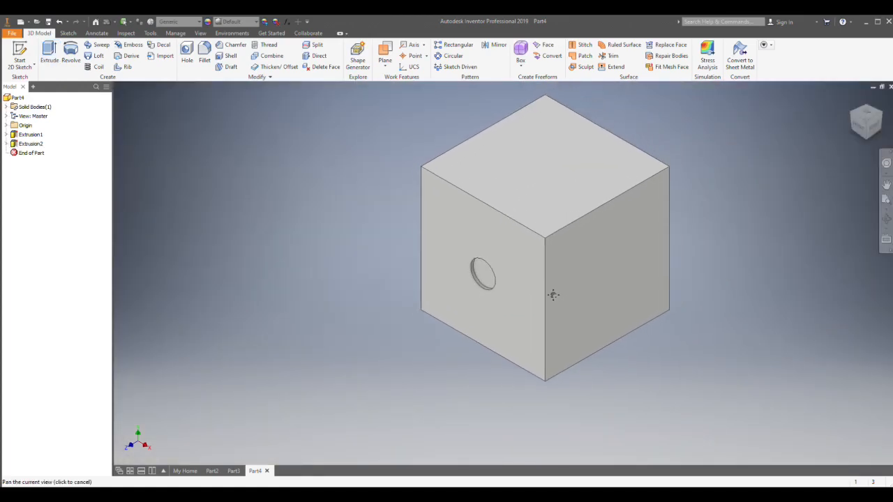